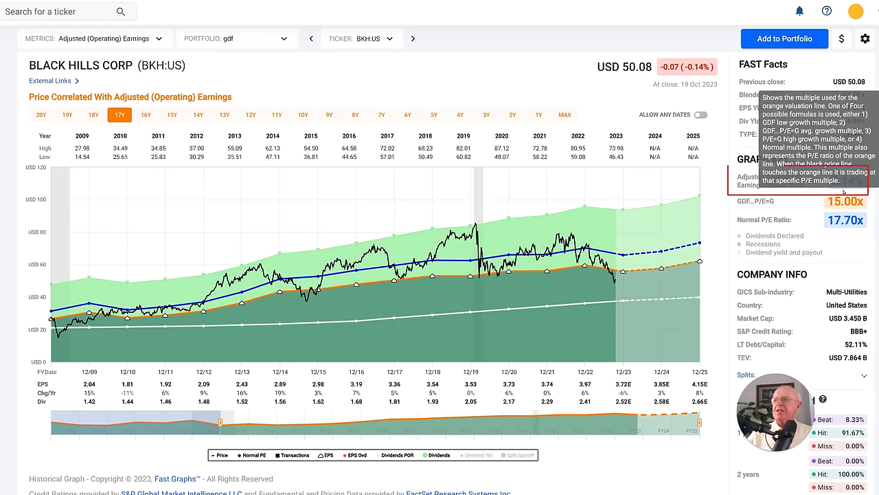
- Expand Black Hills Corp's chart to its full 2003–2025 history, then advance to the next ticker
{"action": "left_click", "coordinate": [562, 115]}
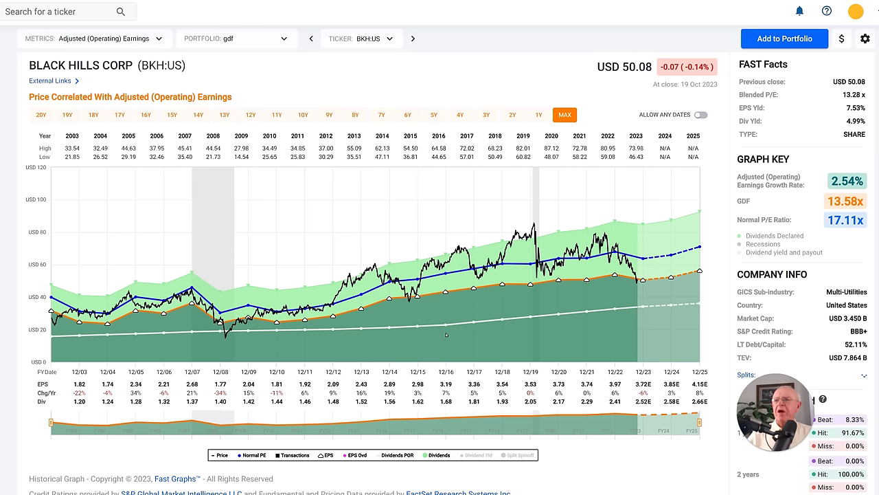
{"action": "mouse_move", "coordinate": [417, 296]}
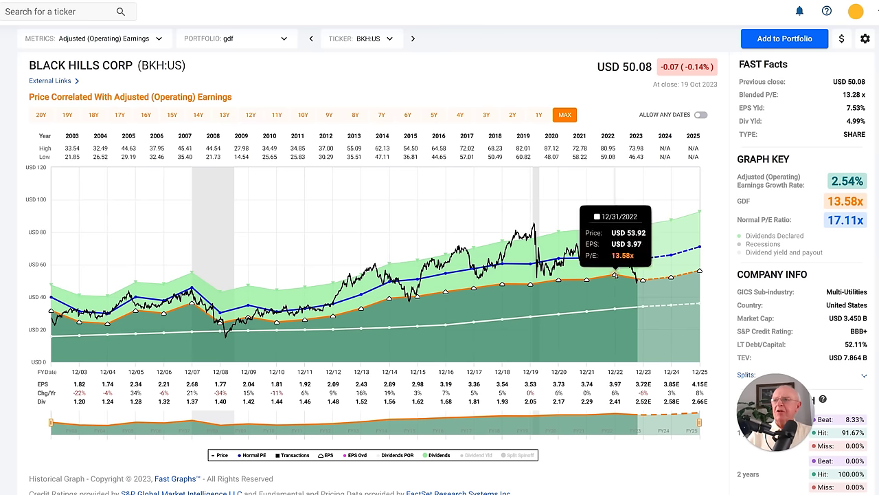
{"action": "mouse_move", "coordinate": [586, 280]}
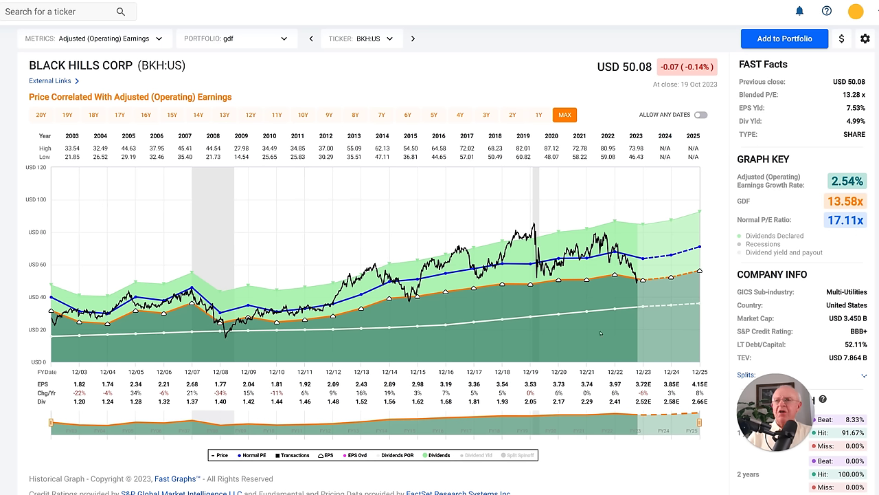
{"action": "left_click", "coordinate": [413, 39]}
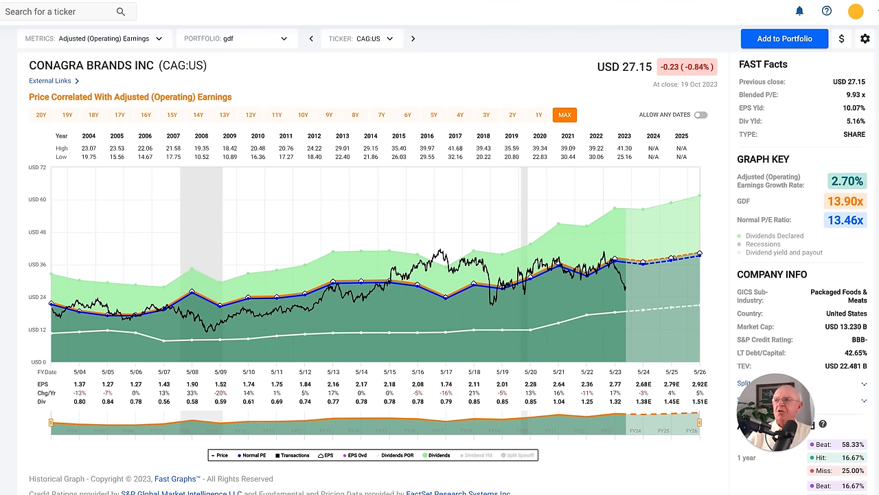
- Inspect the newly loaded Conagra Brands (CAG:US) chart at USD 27.15
{"action": "mouse_move", "coordinate": [671, 295]}
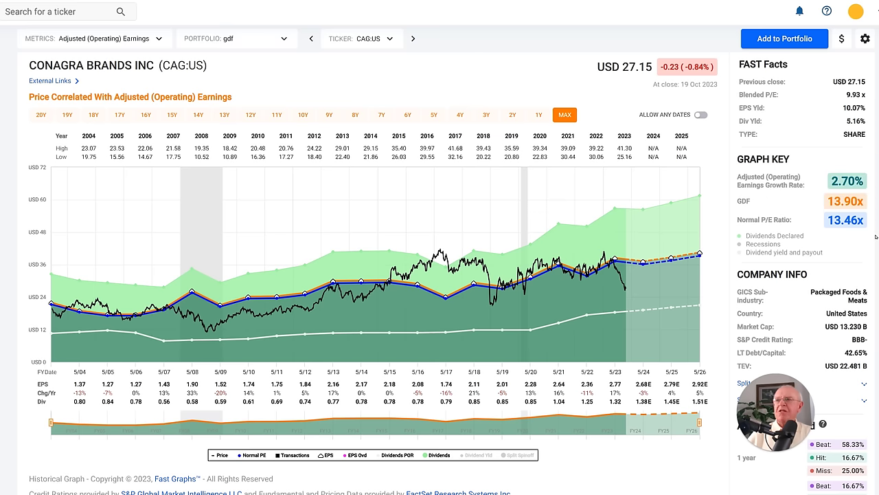
- Limit Conagra's chart to 19 years and pin 7/13/2007 as the return start point
{"action": "left_click", "coordinate": [67, 116]}
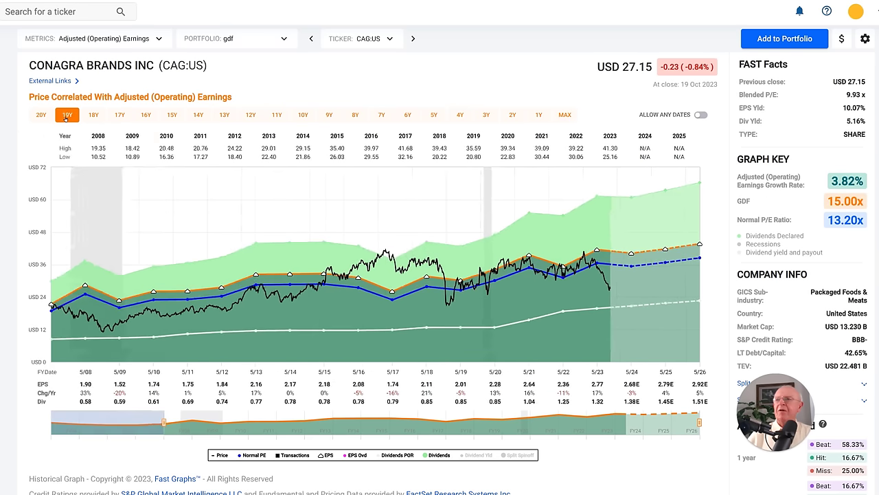
{"action": "mouse_move", "coordinate": [848, 205]}
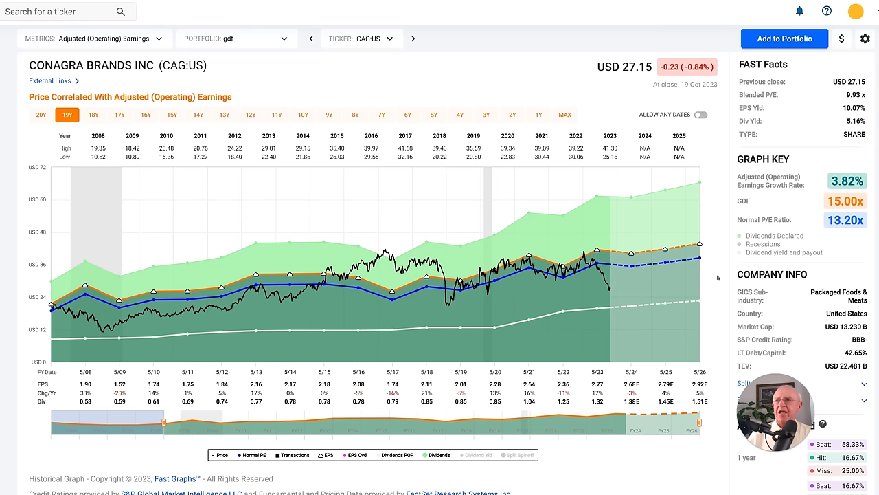
{"action": "mouse_move", "coordinate": [631, 254]}
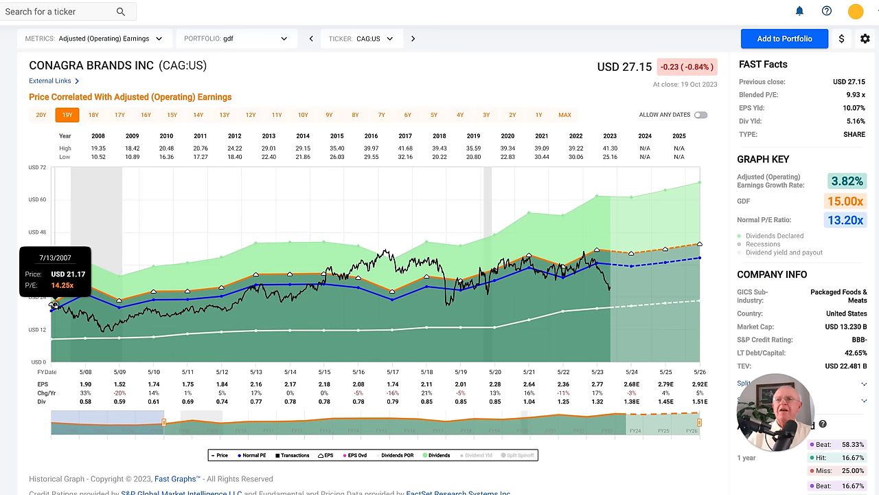
{"action": "left_click", "coordinate": [55, 304]}
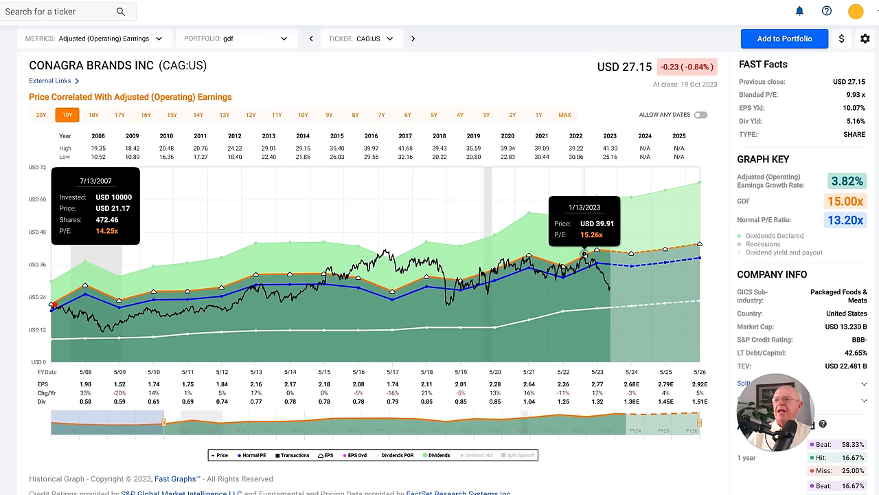
- Calculate Conagra's 7/13/2007–1/13/2023 return (148.15% total, 6.04% annualized), then clear it
{"action": "left_click", "coordinate": [585, 254]}
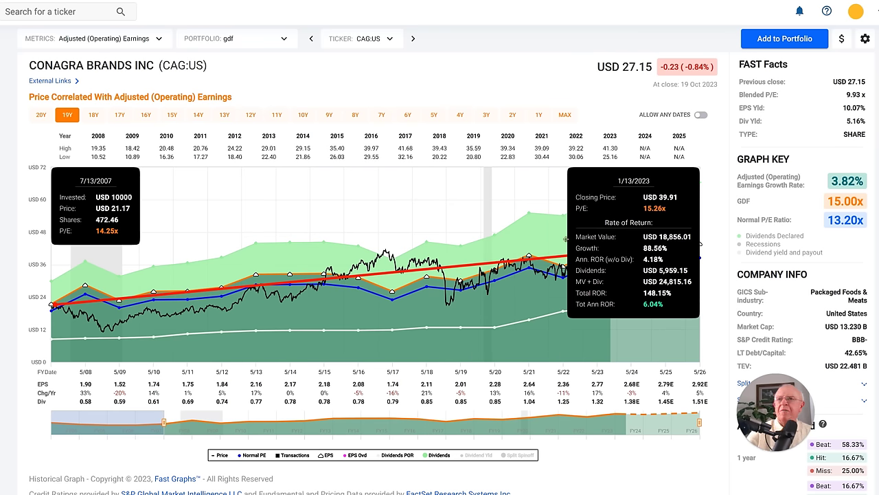
{"action": "mouse_move", "coordinate": [764, 219]}
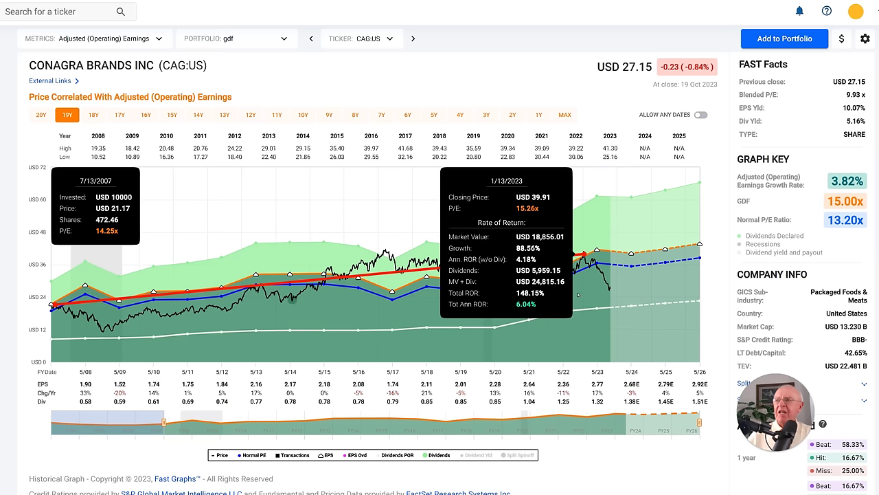
{"action": "mouse_move", "coordinate": [864, 190]}
{"action": "mouse_move", "coordinate": [495, 329]}
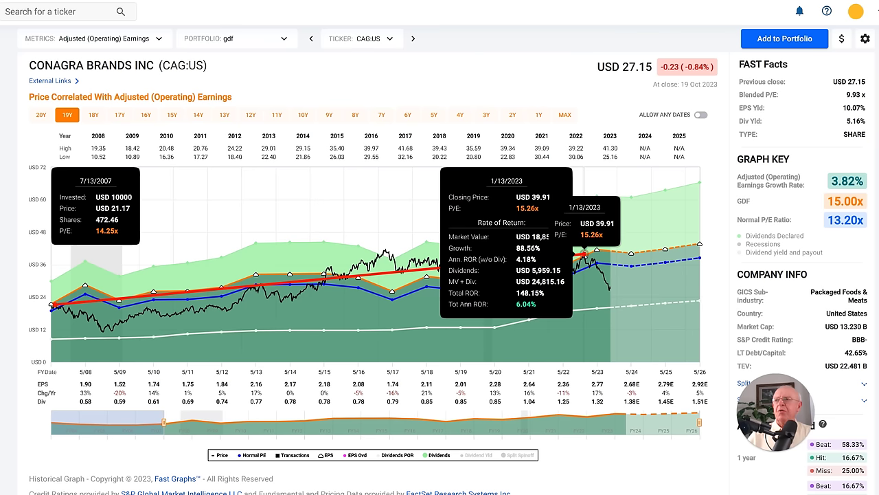
{"action": "left_click", "coordinate": [584, 255]}
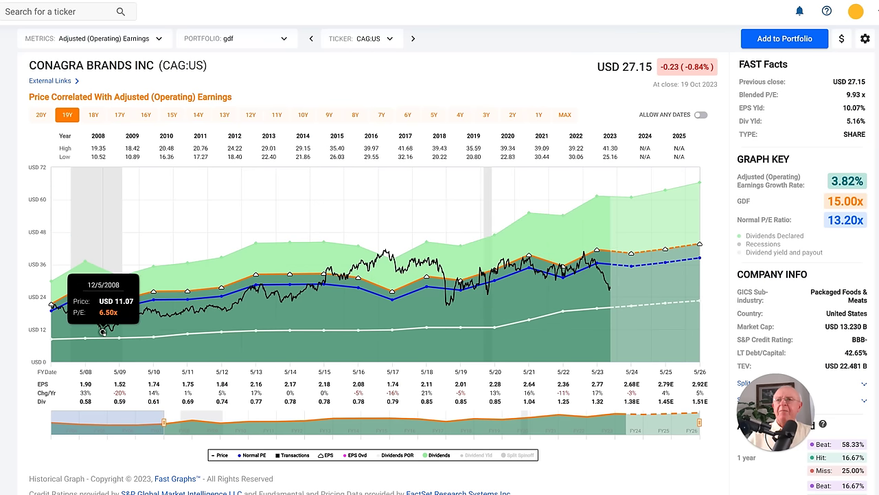
- Measure Conagra's return from the 12/5/2008 low to 1/13/2023: 366.39% total, 11.53% annualized
{"action": "left_click", "coordinate": [103, 331]}
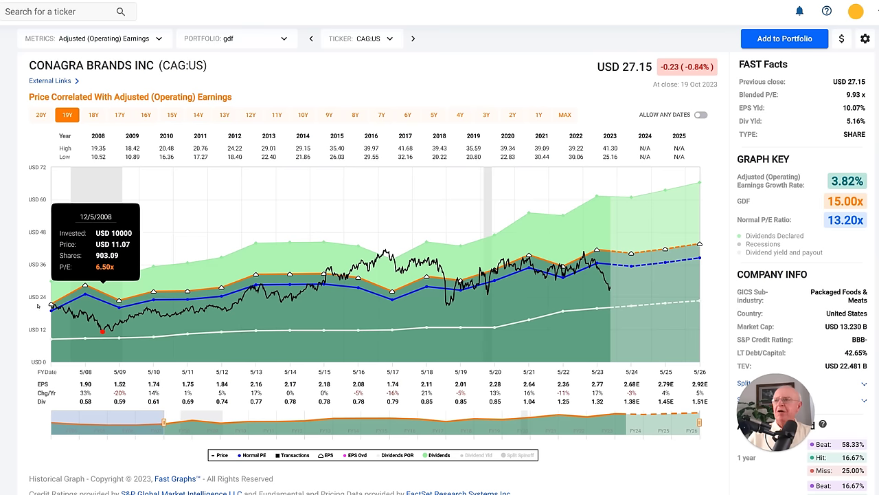
{"action": "mouse_move", "coordinate": [583, 251]}
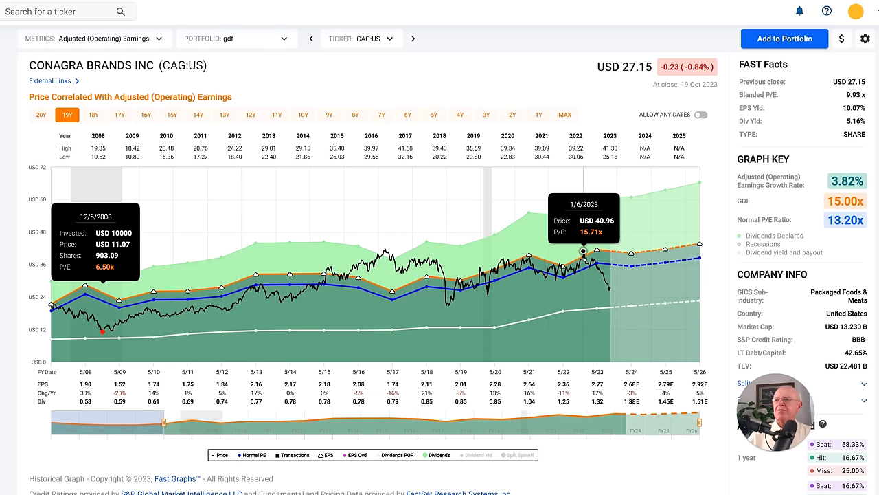
{"action": "left_click", "coordinate": [584, 252]}
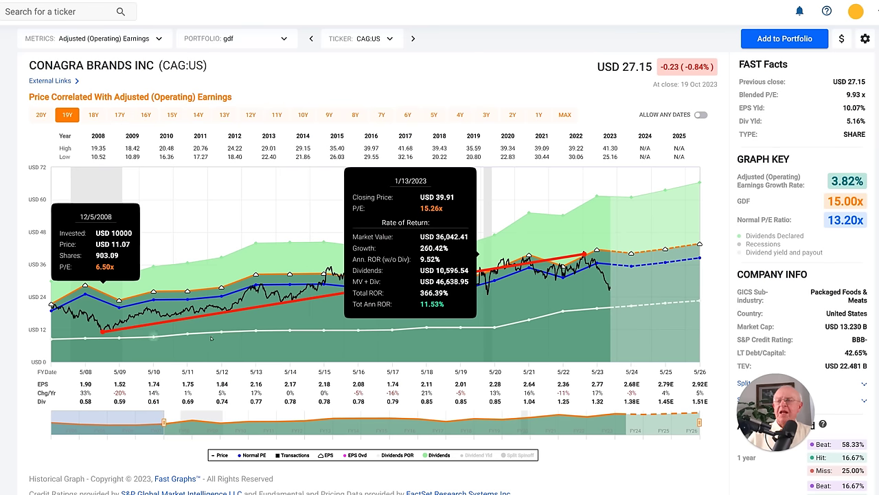
{"action": "mouse_move", "coordinate": [550, 269]}
{"action": "mouse_move", "coordinate": [120, 341]}
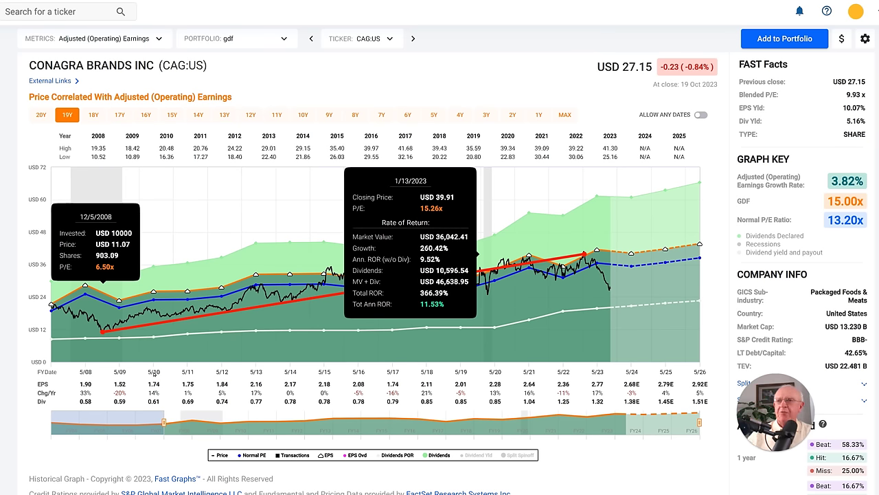
{"action": "mouse_move", "coordinate": [99, 327]}
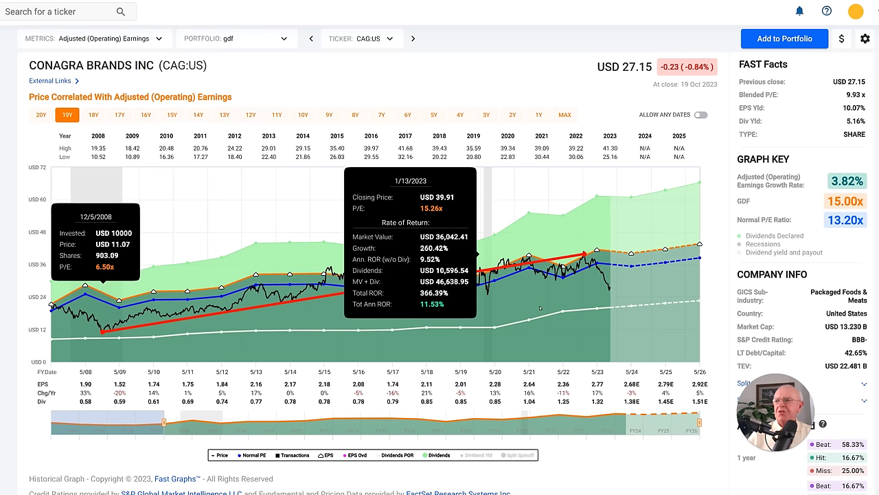
{"action": "mouse_move", "coordinate": [584, 260]}
{"action": "mouse_move", "coordinate": [852, 205]}
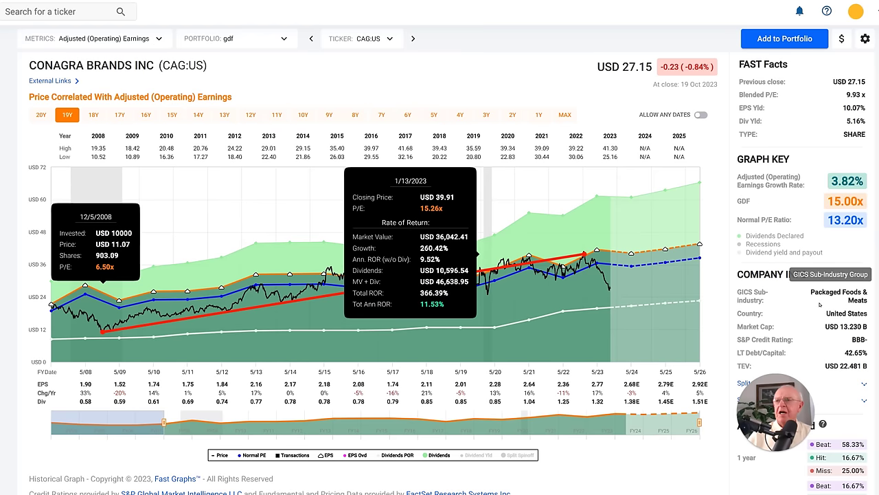
- Load Campbell Soup's full history and measure its 8/1/2003–6/16/2023 return: 189.33%, 5.49% annualized
{"action": "left_click", "coordinate": [413, 39]}
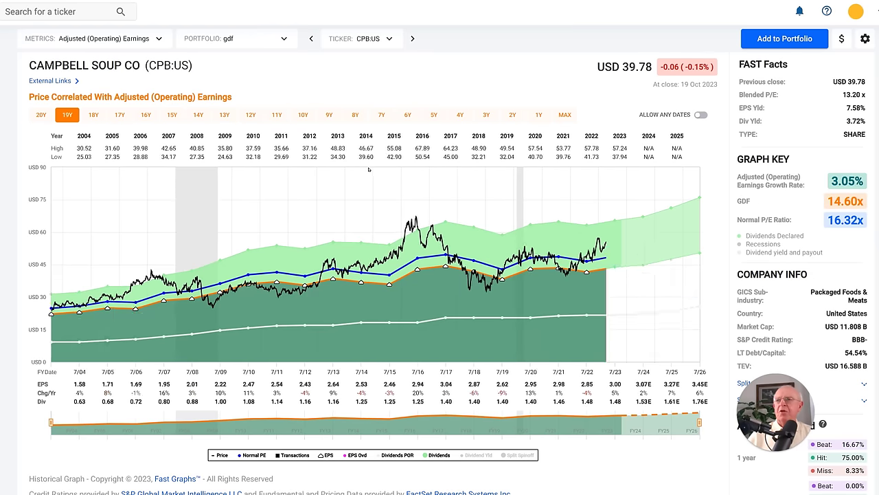
{"action": "left_click", "coordinate": [565, 115]}
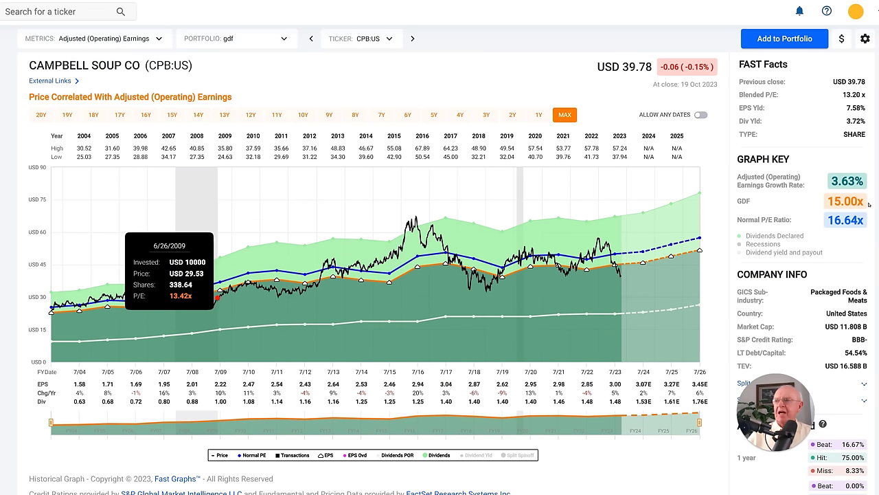
{"action": "mouse_move", "coordinate": [858, 198]}
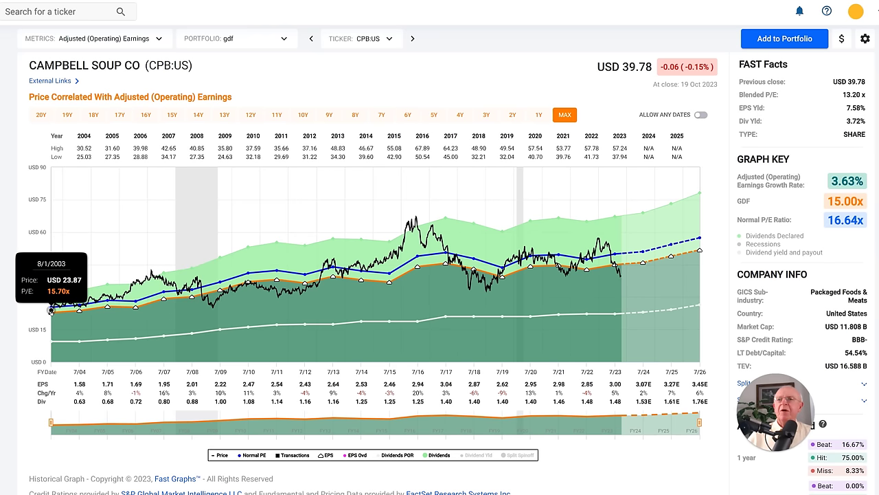
{"action": "left_click", "coordinate": [51, 311]}
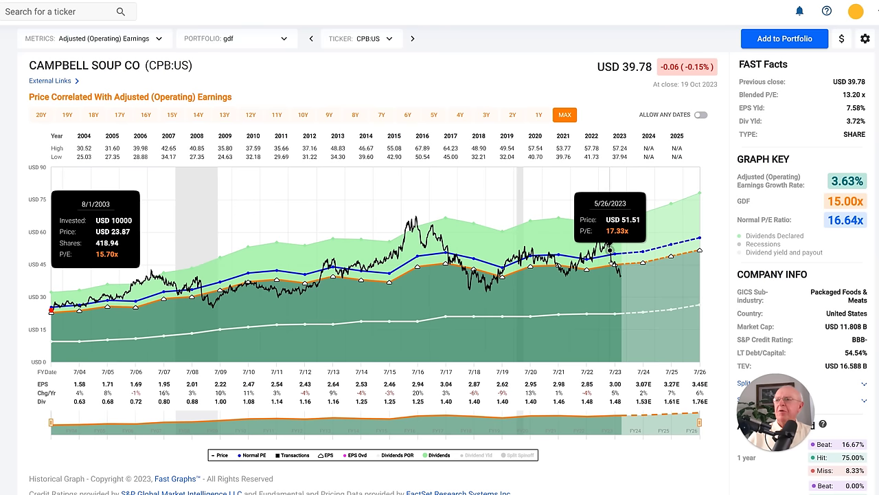
{"action": "left_click", "coordinate": [610, 269]}
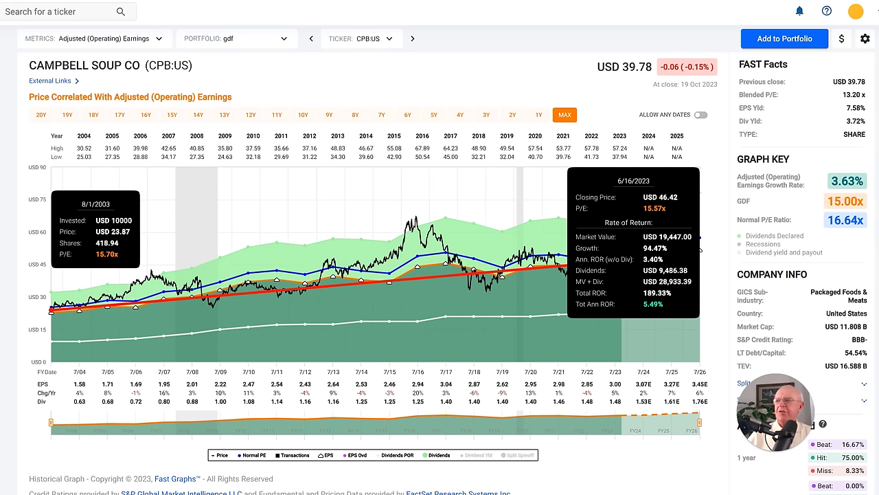
- Move the Rate of Return panel left, then dismiss Campbell Soup's 2003–2023 return calculation
{"action": "left_click_drag", "start_coordinate": [691, 254], "coordinate": [519, 253]}
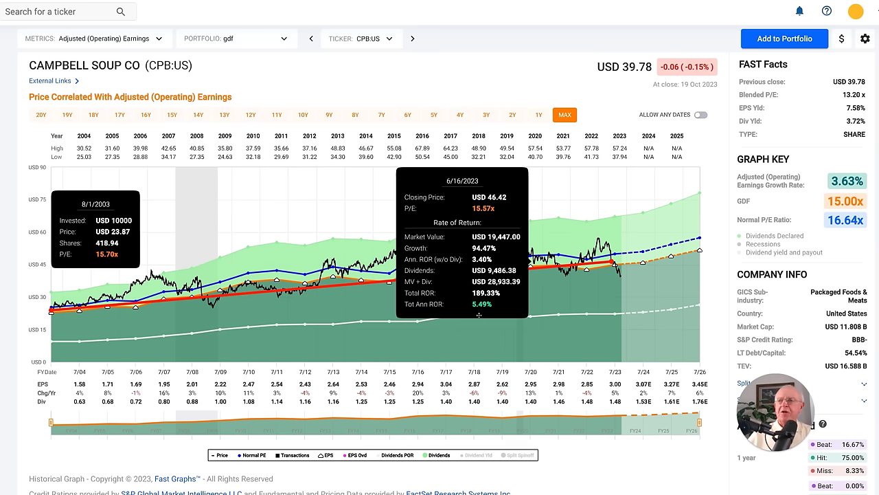
{"action": "left_click_drag", "start_coordinate": [474, 295], "coordinate": [351, 272]}
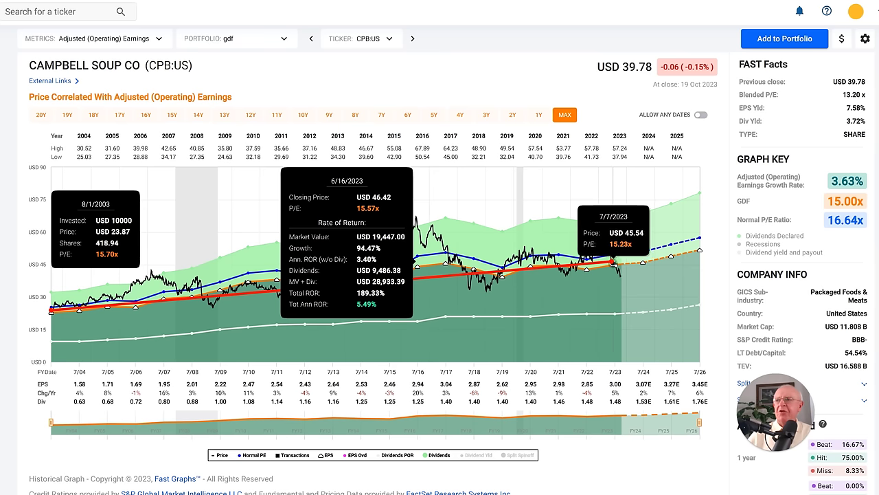
{"action": "left_click", "coordinate": [579, 318]}
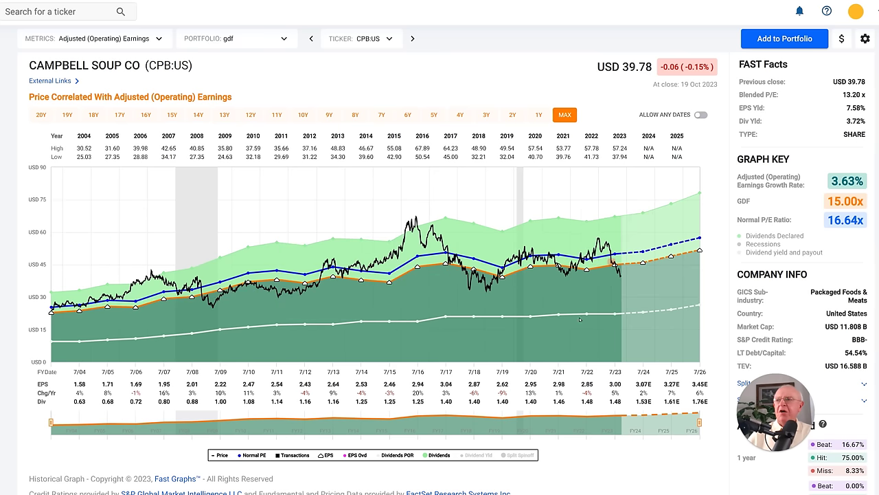
{"action": "left_click", "coordinate": [213, 314]}
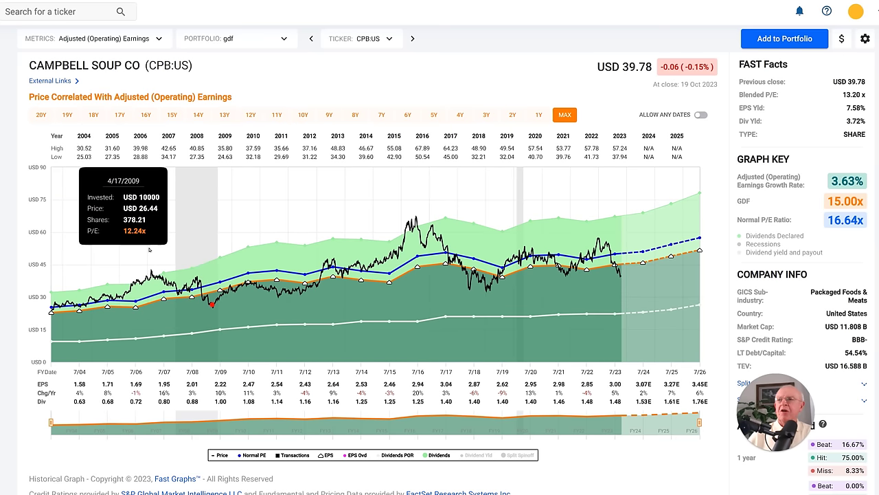
{"action": "mouse_move", "coordinate": [416, 217]}
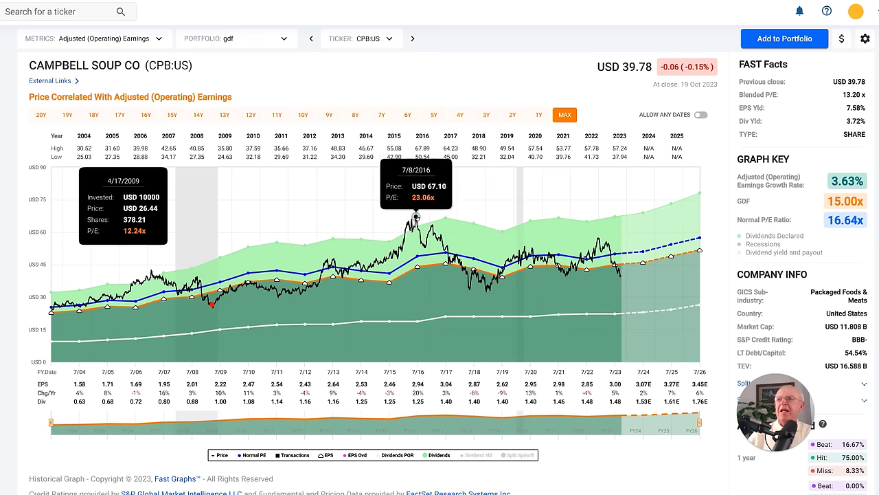
{"action": "left_click", "coordinate": [416, 217]}
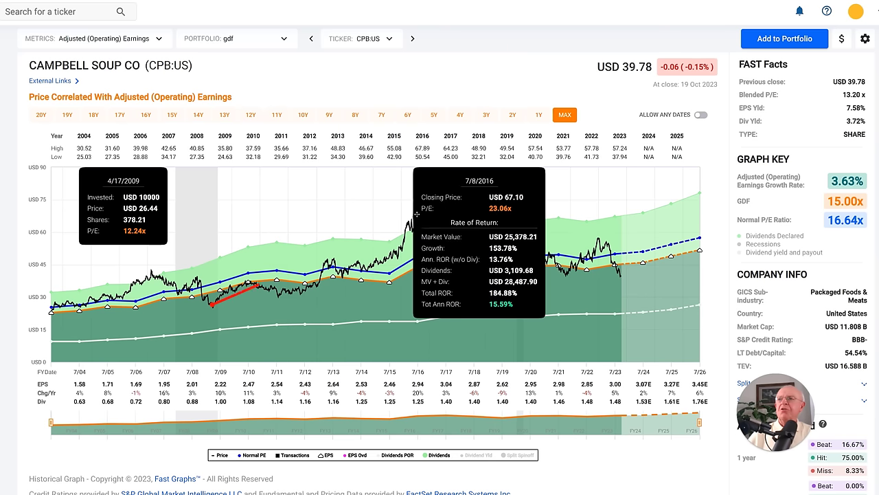
{"action": "left_click_drag", "start_coordinate": [509, 248], "coordinate": [536, 248]}
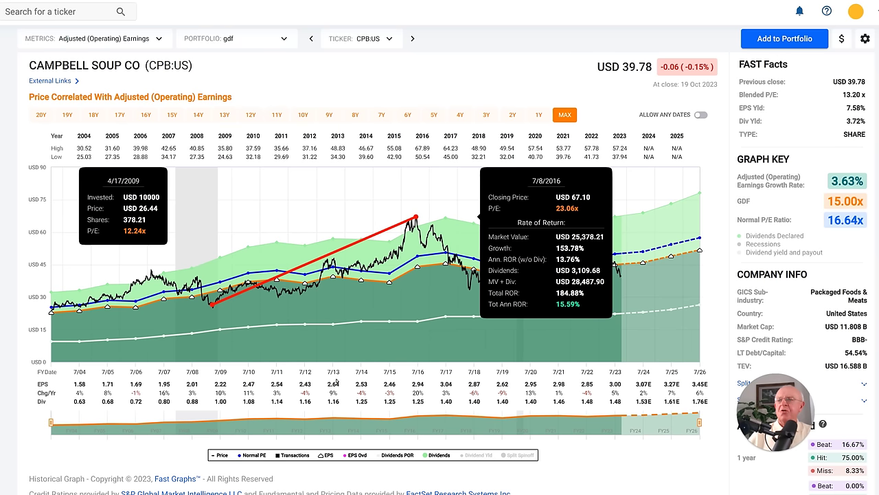
{"action": "left_click", "coordinate": [385, 308]}
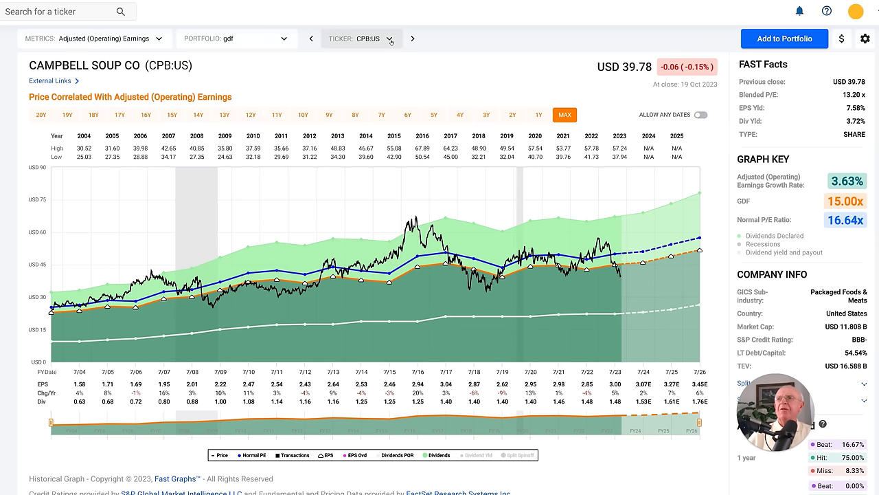
- Load Edison International over 19 years, calculate the 2/23/2007–8/18/2023 return, then clear it
{"action": "left_click", "coordinate": [412, 39]}
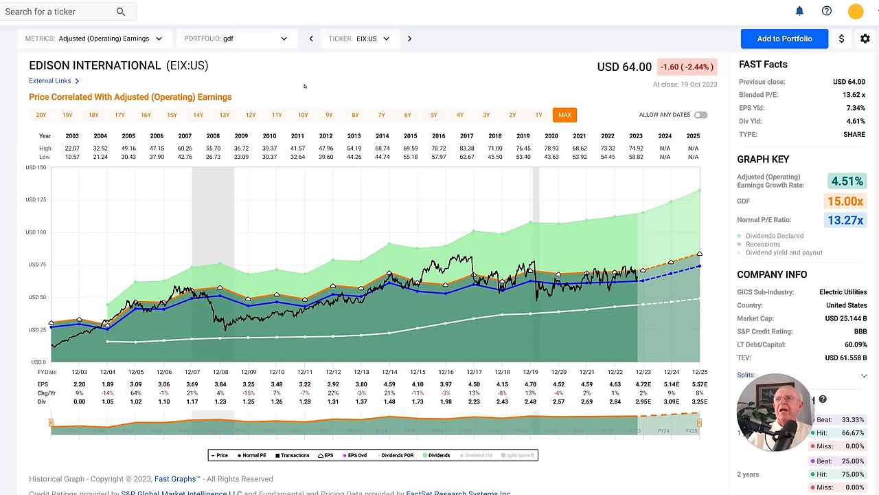
{"action": "left_click", "coordinate": [67, 115]}
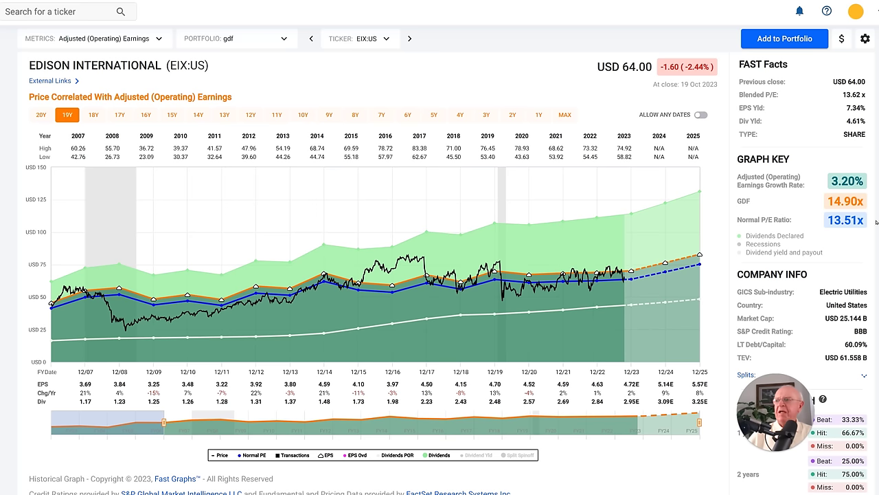
{"action": "mouse_move", "coordinate": [867, 209]}
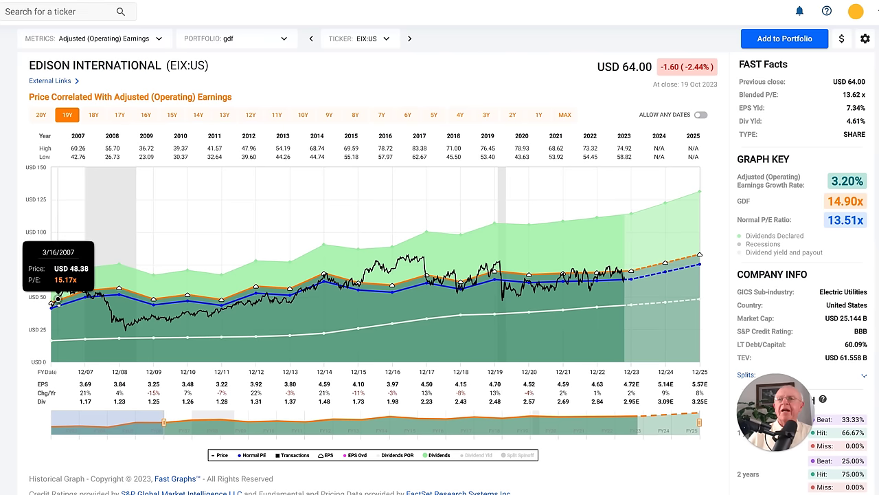
{"action": "left_click", "coordinate": [55, 301]}
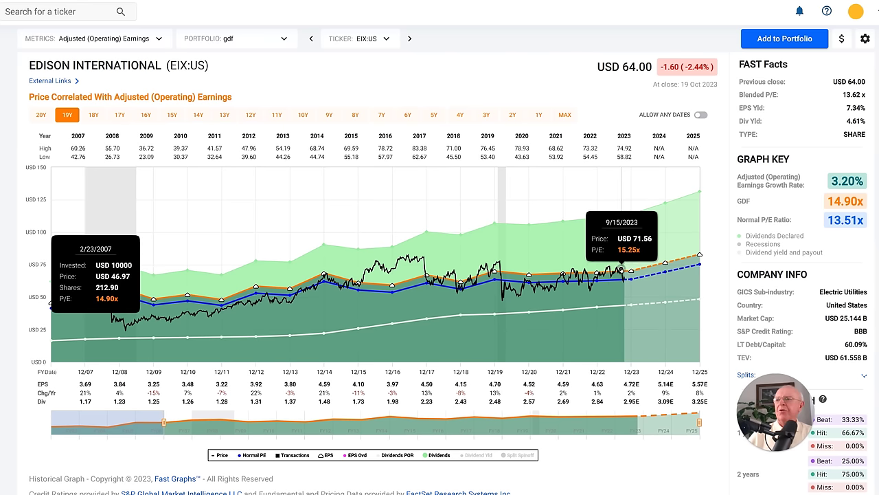
{"action": "left_click", "coordinate": [620, 272]}
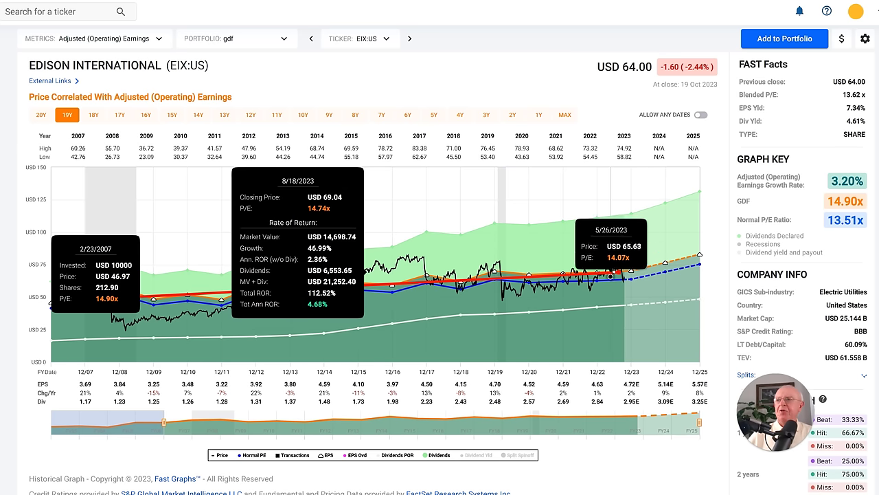
{"action": "left_click", "coordinate": [618, 274]}
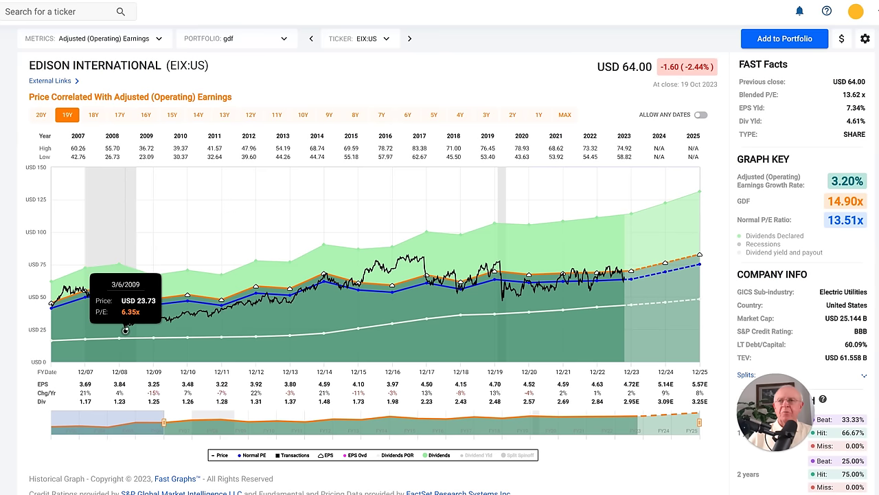
- Measure EIX's return from the 3/17/2017 peak to 10/19/2023 and move both panels aside
{"action": "left_click", "coordinate": [398, 258]}
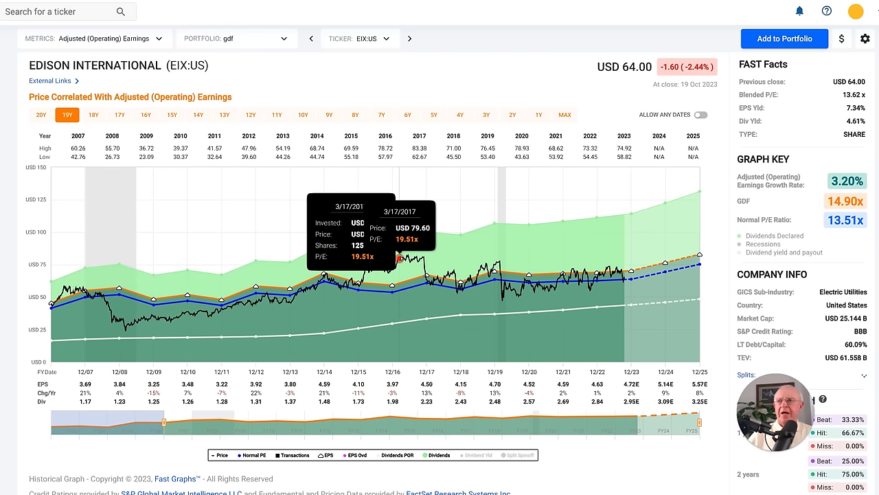
{"action": "left_click", "coordinate": [625, 278]}
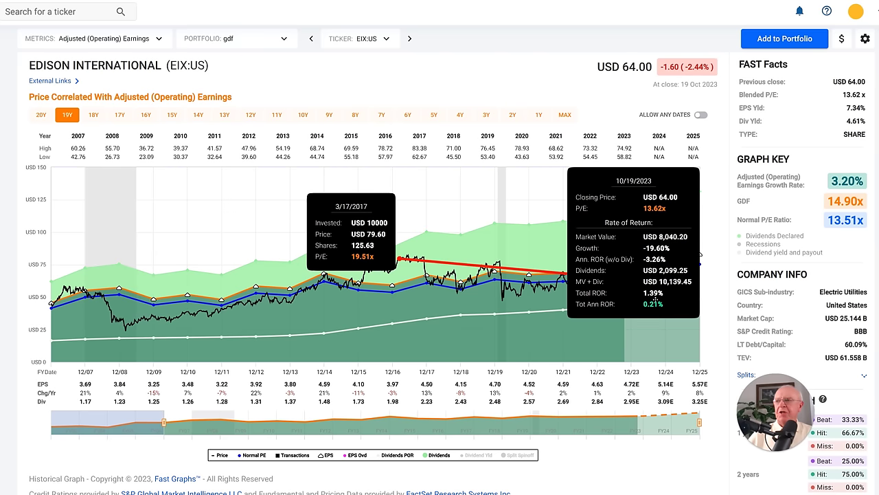
{"action": "left_click_drag", "start_coordinate": [353, 234], "coordinate": [318, 217]}
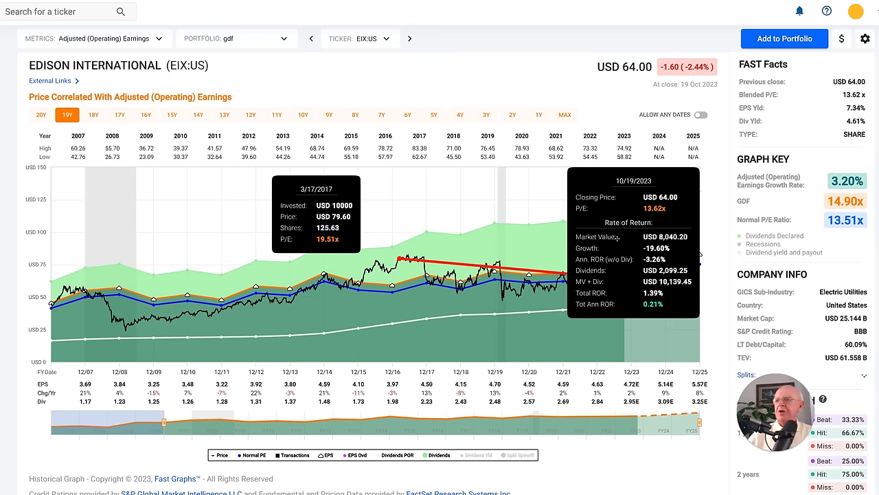
{"action": "left_click_drag", "start_coordinate": [611, 242], "coordinate": [474, 243]}
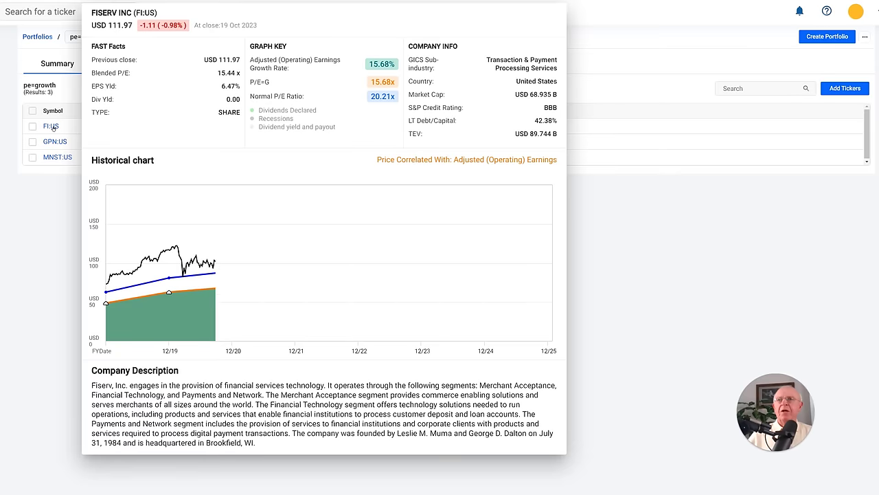
- Open Fiserv's full 2003–2025 chart from the portfolio list and scroll down
{"action": "left_click", "coordinate": [49, 128]}
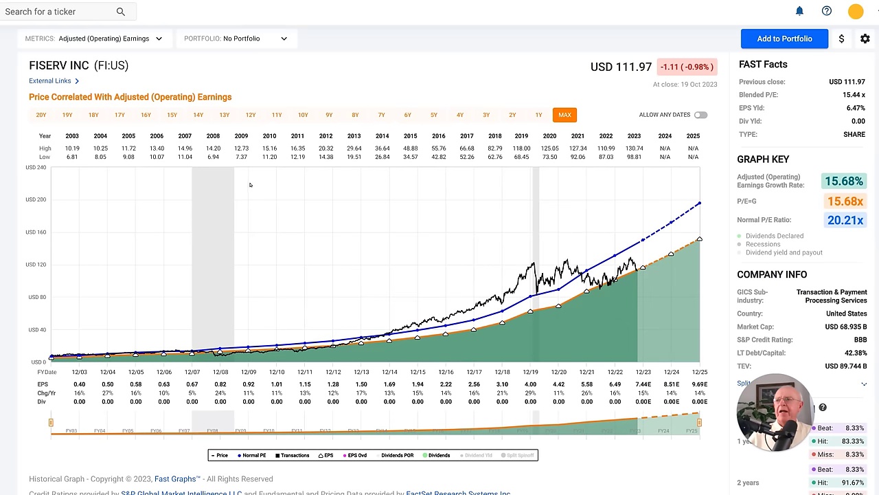
{"action": "scroll", "coordinate": [275, 180], "scroll_direction": "down", "scroll_amount": 1}
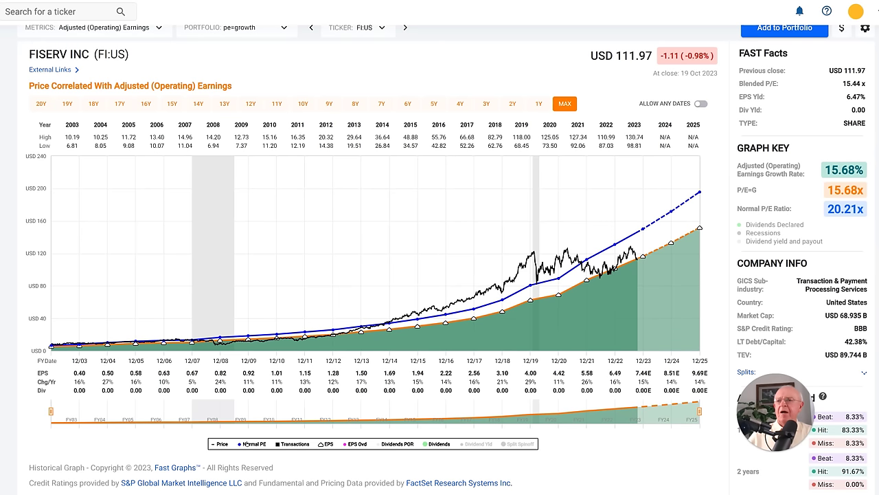
- Hide Fiserv's normal P/E line so only the price line remains over the earnings area
{"action": "left_click", "coordinate": [245, 443]}
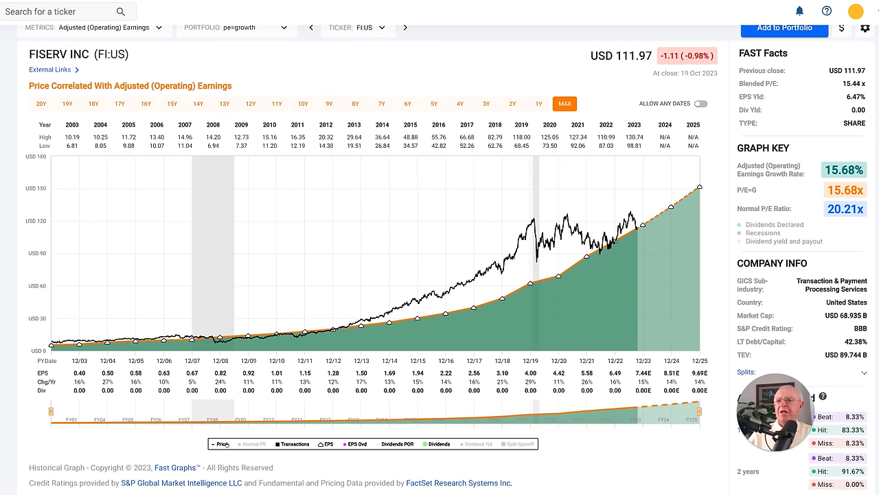
{"action": "left_click", "coordinate": [221, 444]}
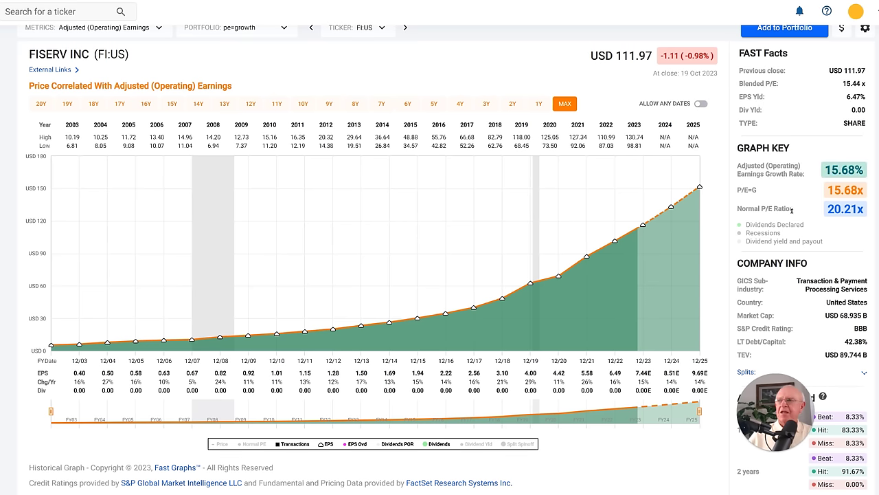
{"action": "mouse_move", "coordinate": [836, 199]}
{"action": "left_click", "coordinate": [222, 444]}
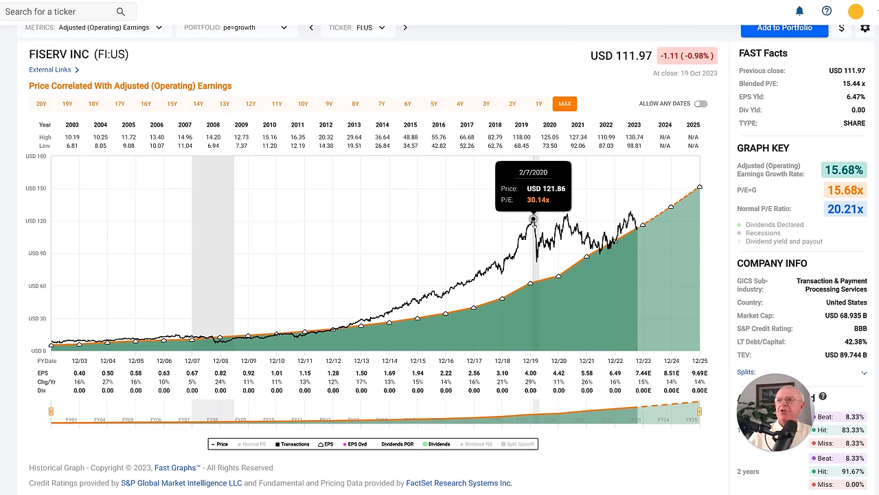
- Measure Fiserv's return from 2/7/2020 to 10/13/2023, then restart it from 6/7/2013
{"action": "left_click", "coordinate": [533, 220]}
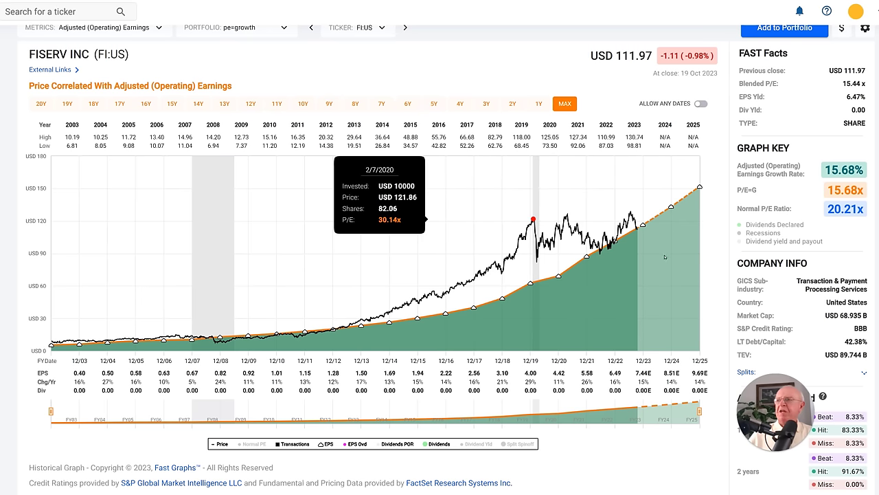
{"action": "mouse_move", "coordinate": [637, 229]}
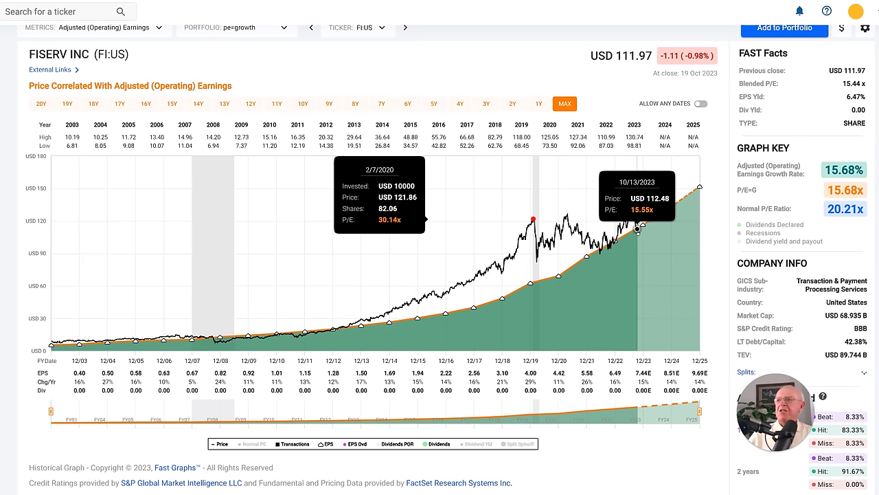
{"action": "left_click", "coordinate": [638, 230]}
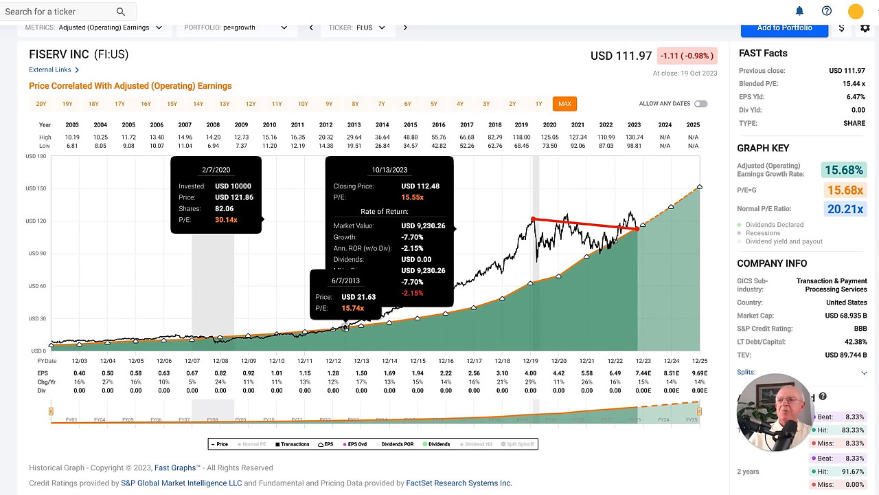
{"action": "left_click", "coordinate": [345, 328]}
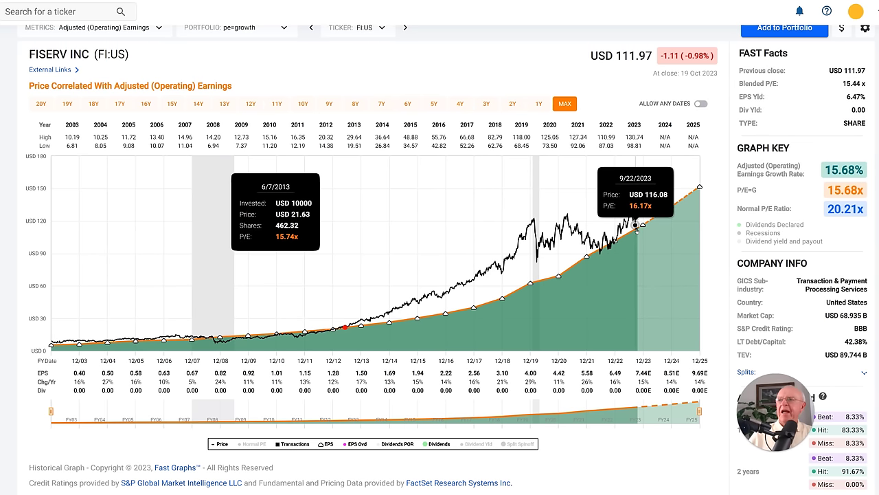
- End Fiserv's return at 9/29/2023 and move the return panel to the far left
{"action": "left_click", "coordinate": [639, 231]}
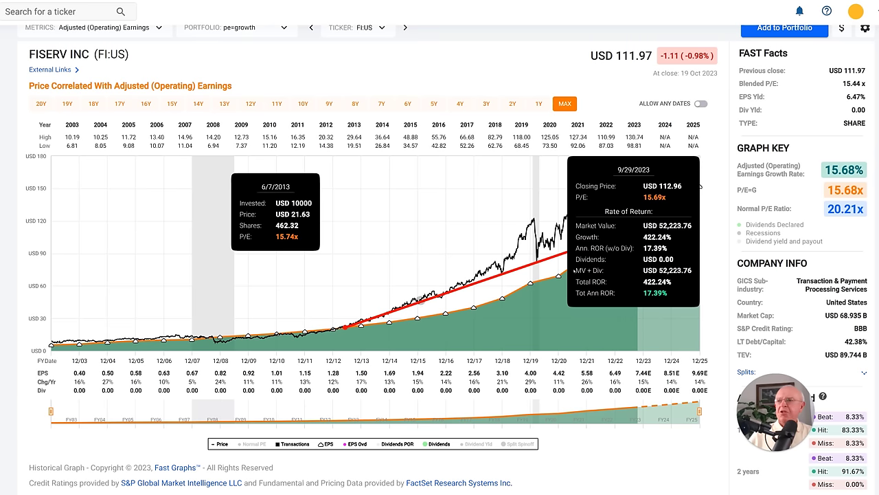
{"action": "left_click_drag", "start_coordinate": [659, 257], "coordinate": [503, 257]}
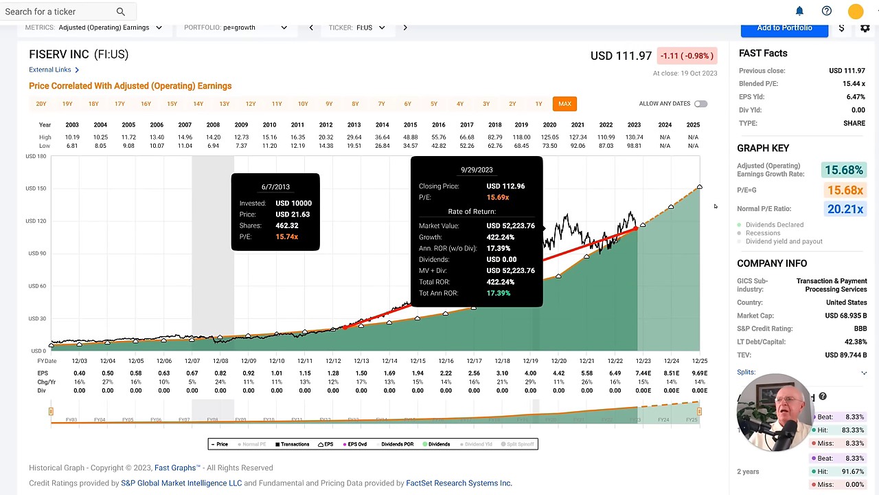
{"action": "left_click_drag", "start_coordinate": [471, 266], "coordinate": [403, 249]}
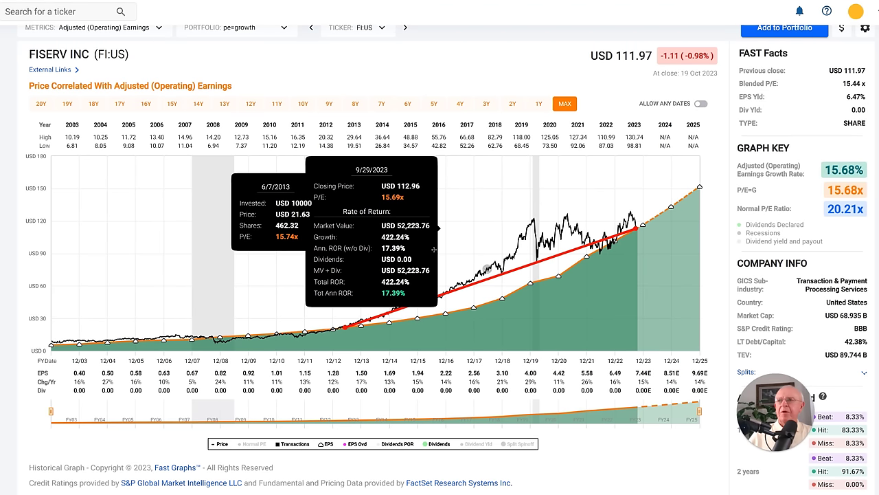
{"action": "left_click_drag", "start_coordinate": [407, 242], "coordinate": [115, 211]}
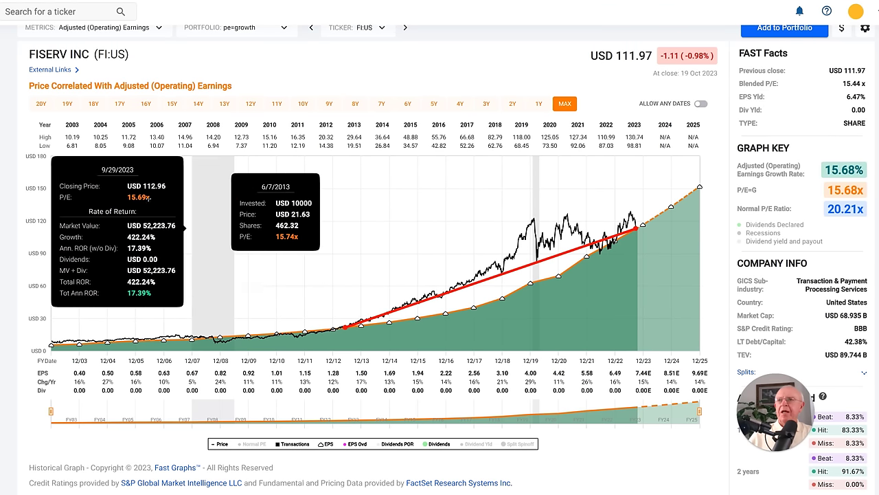
- Hide the price line and clear the return panels and red return line
{"action": "left_click", "coordinate": [219, 443]}
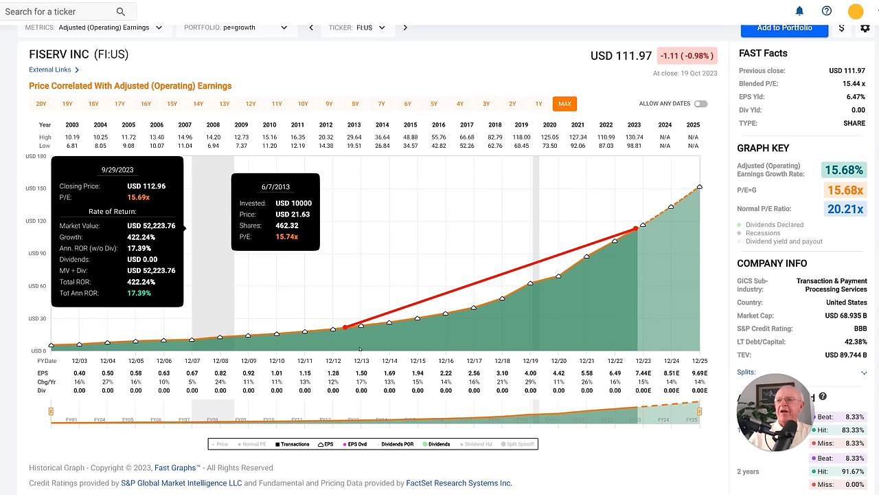
{"action": "left_click", "coordinate": [346, 328]}
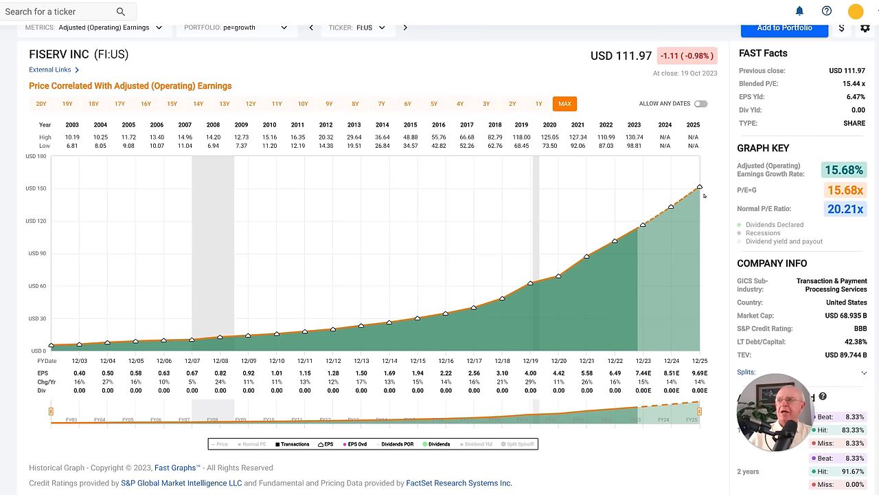
{"action": "mouse_move", "coordinate": [838, 196]}
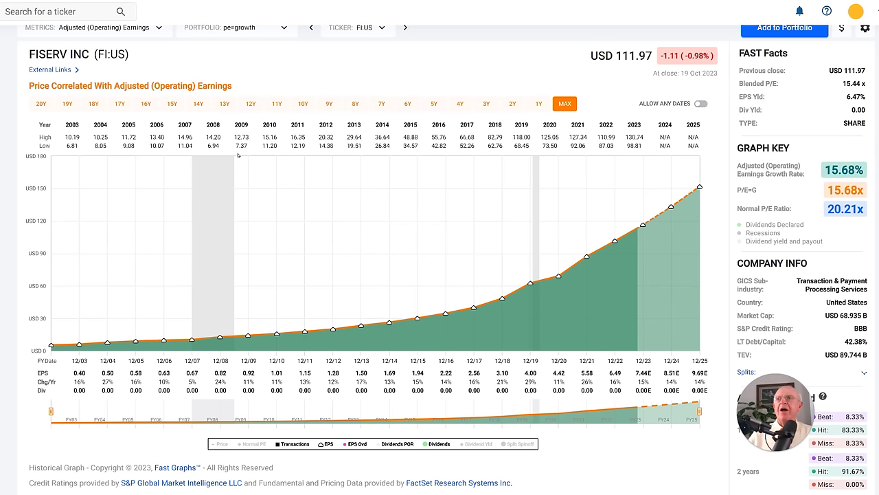
{"action": "scroll", "coordinate": [238, 156], "scroll_direction": "up", "scroll_amount": 1}
- Switch to Global Payments' chart and show its price line
{"action": "left_click", "coordinate": [411, 40]}
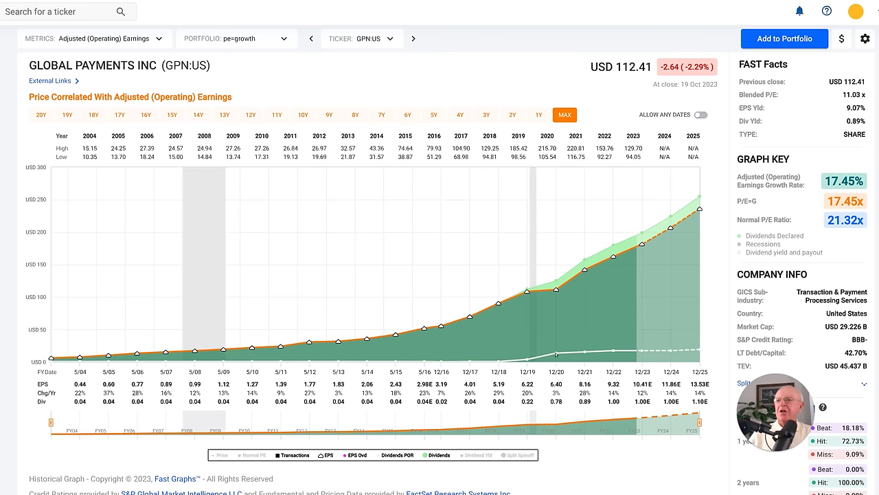
{"action": "mouse_move", "coordinate": [557, 353]}
{"action": "mouse_move", "coordinate": [528, 359]}
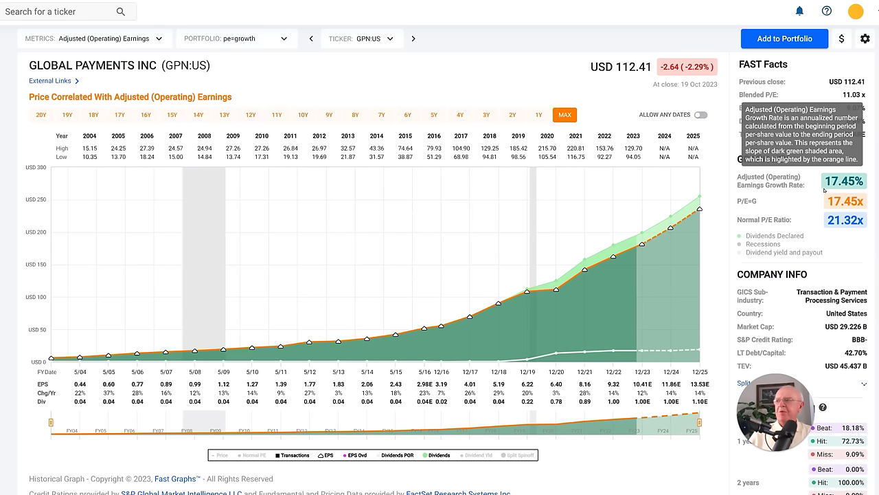
{"action": "mouse_move", "coordinate": [614, 256]}
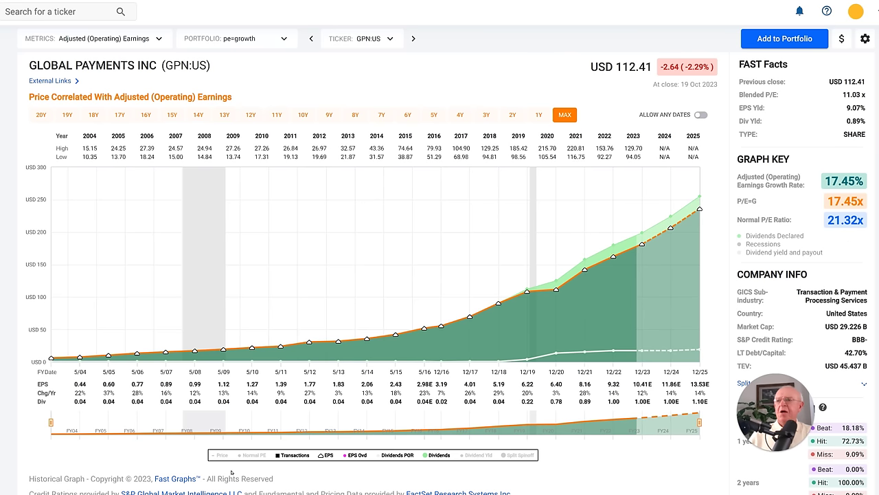
{"action": "left_click", "coordinate": [220, 455]}
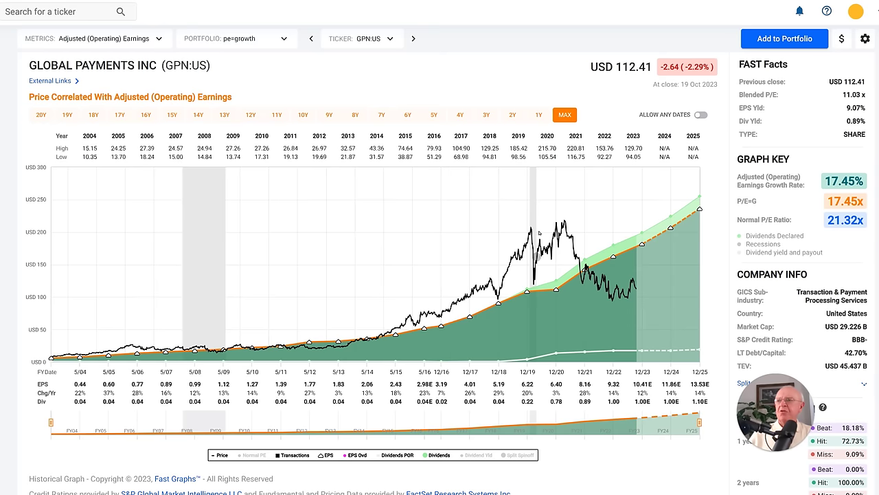
- Measure GPN's return from 2/14/2020 to 10/19/2023, clear it, and hide the price line
{"action": "mouse_move", "coordinate": [530, 231]}
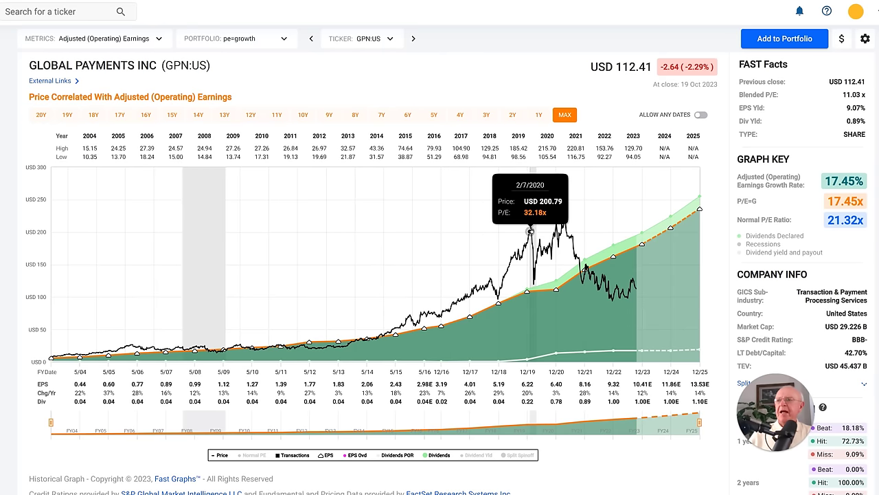
{"action": "left_click", "coordinate": [531, 227]}
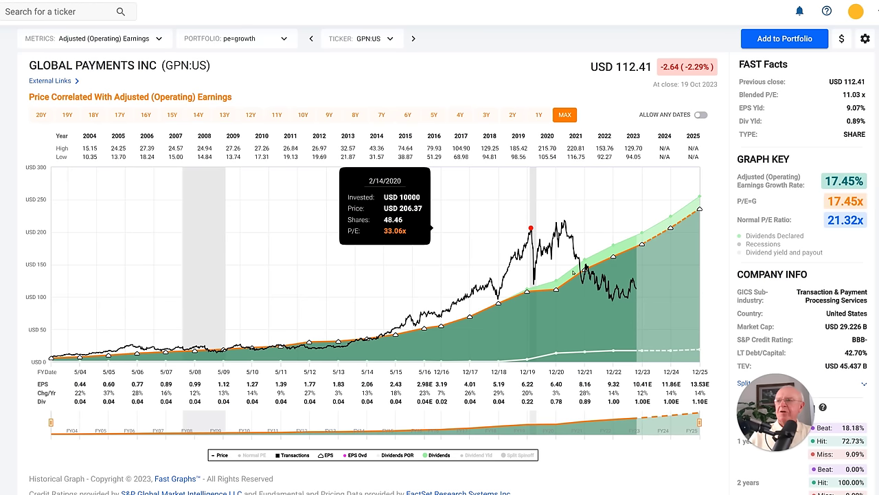
{"action": "left_click", "coordinate": [637, 290]}
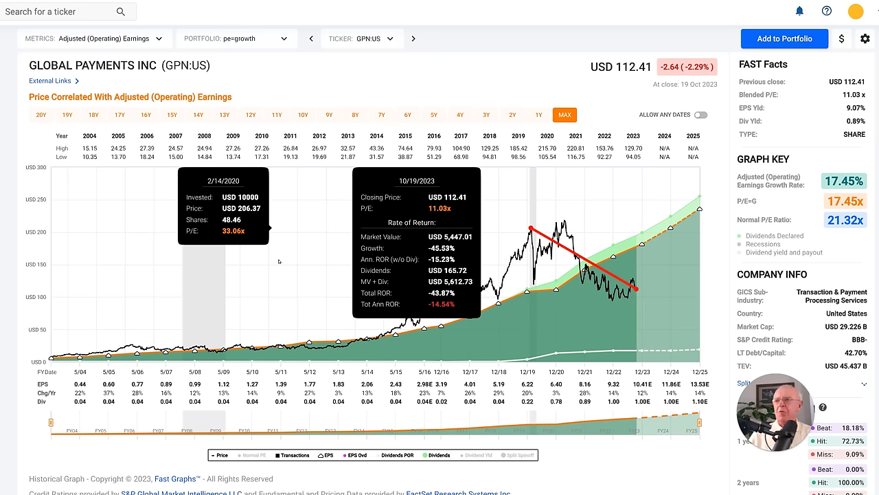
{"action": "left_click", "coordinate": [639, 293]}
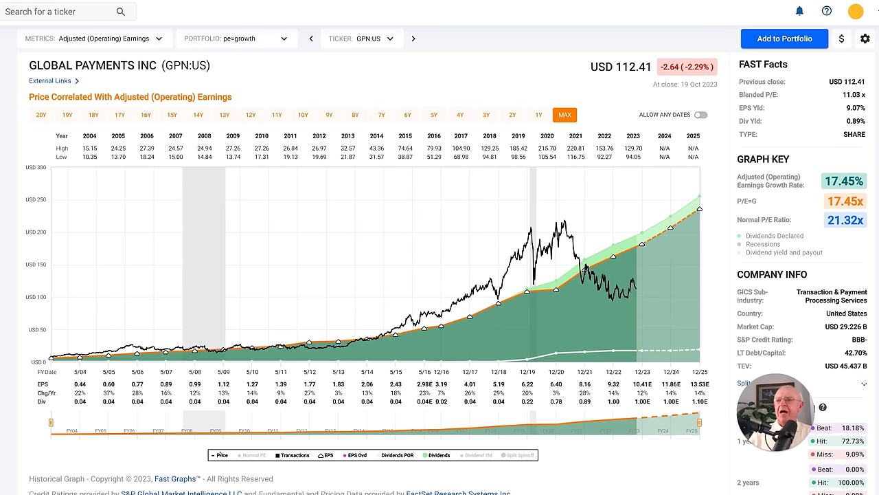
{"action": "left_click", "coordinate": [219, 456]}
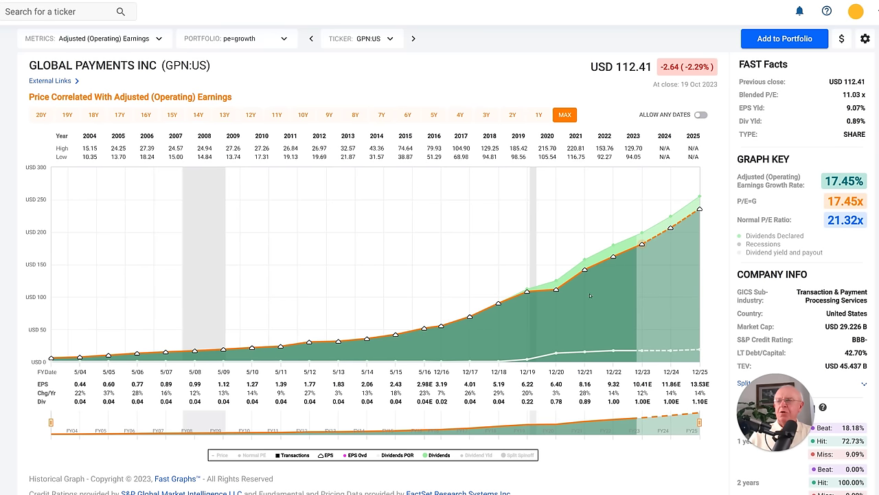
- Show GPN's price line, measure the 9/21/2018 to 2/4/2022 return, then clear it
{"action": "left_click", "coordinate": [221, 455]}
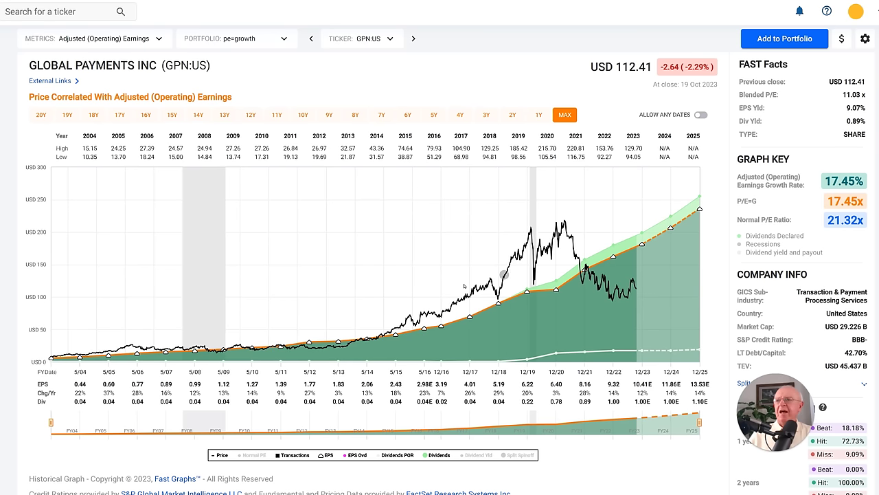
{"action": "mouse_move", "coordinate": [441, 228]}
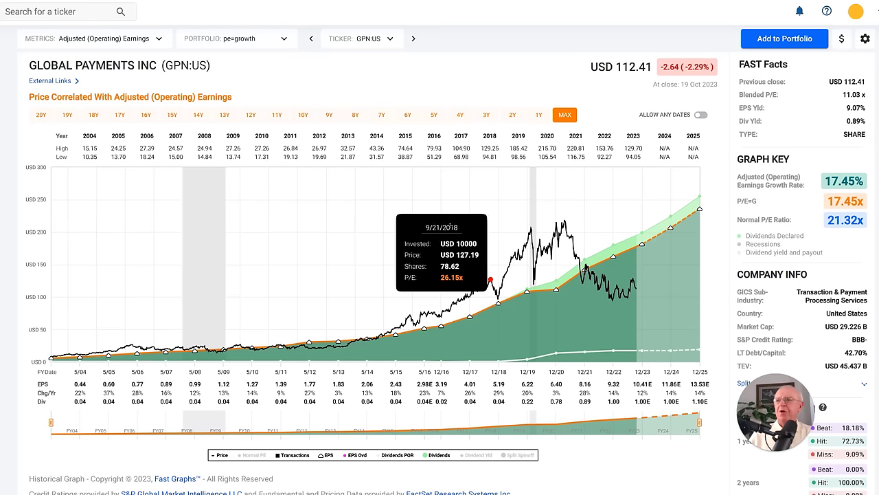
{"action": "left_click_drag", "start_coordinate": [442, 227], "coordinate": [408, 180]}
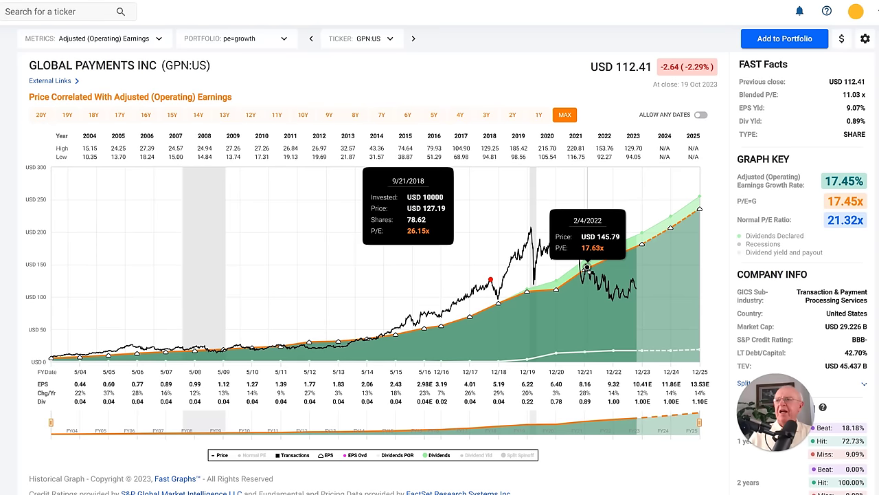
{"action": "left_click", "coordinate": [588, 268]}
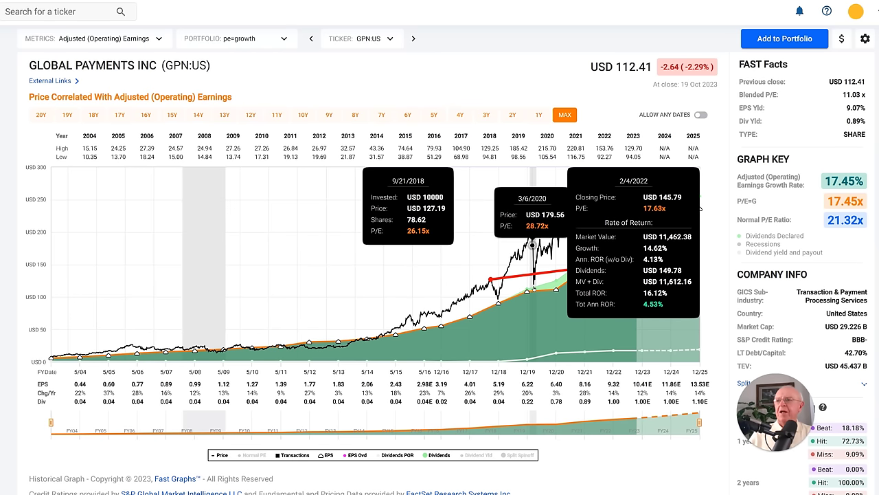
{"action": "left_click", "coordinate": [507, 230]}
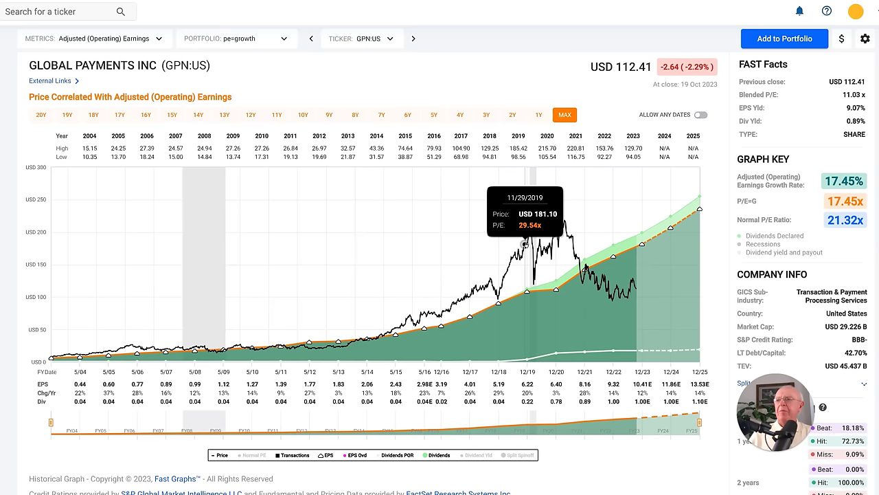
- Measure GPN's 12/20/2019 to 10/19/2023 return (-11.31% annualized), then advance to Monster Beverage
{"action": "left_click", "coordinate": [527, 241]}
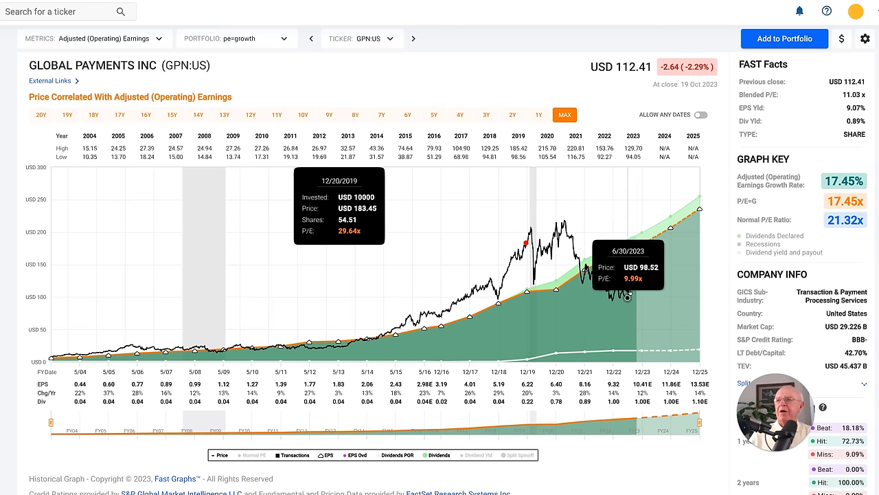
{"action": "left_click", "coordinate": [638, 291]}
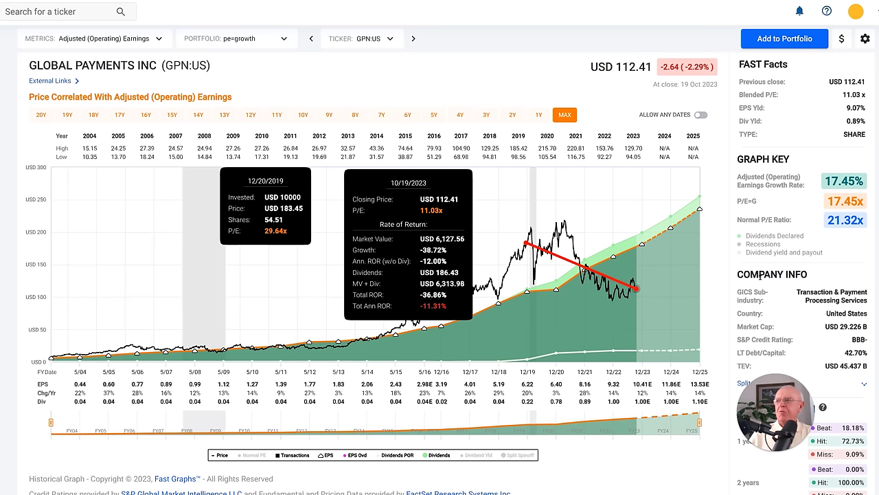
{"action": "mouse_move", "coordinate": [830, 218]}
{"action": "mouse_move", "coordinate": [865, 207]}
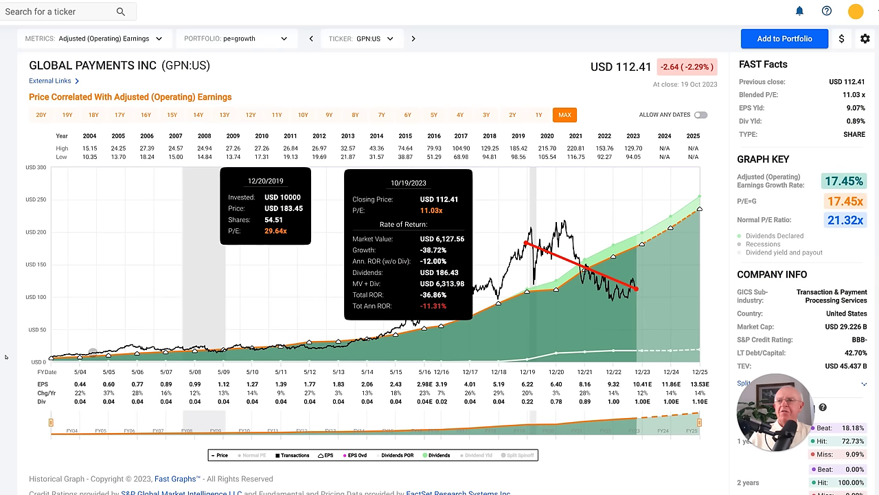
{"action": "left_click", "coordinate": [413, 41]}
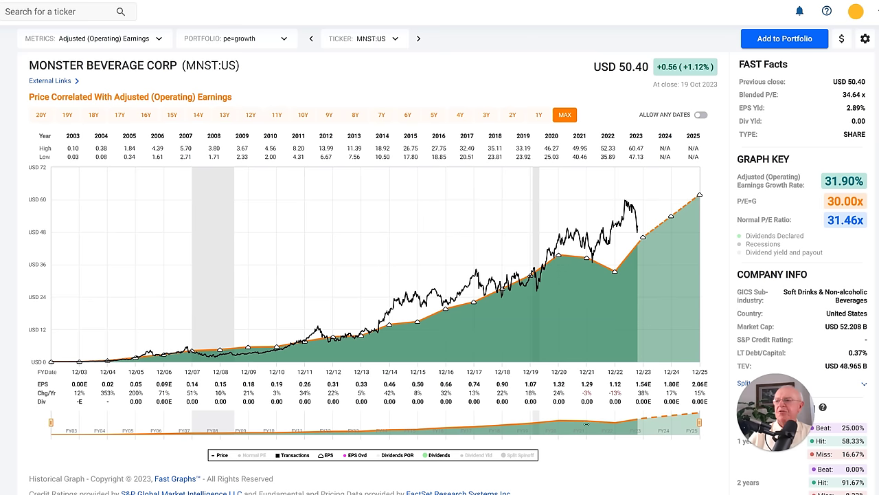
- Narrow Monster Beverage's chart to 17 years, 2003 through 2019
{"action": "left_click_drag", "start_coordinate": [699, 422], "coordinate": [531, 423]}
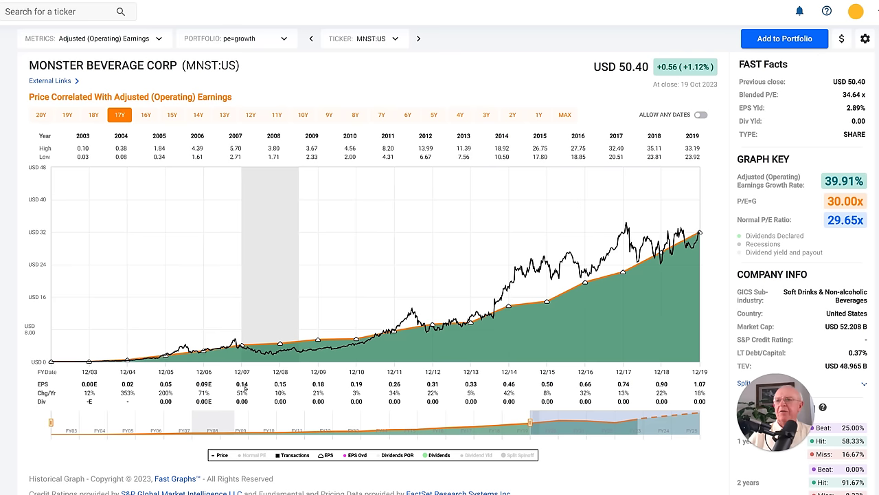
- Measure MNST's return from 12/23/2005 to 8/2/2019, then clear it
{"action": "mouse_move", "coordinate": [126, 360]}
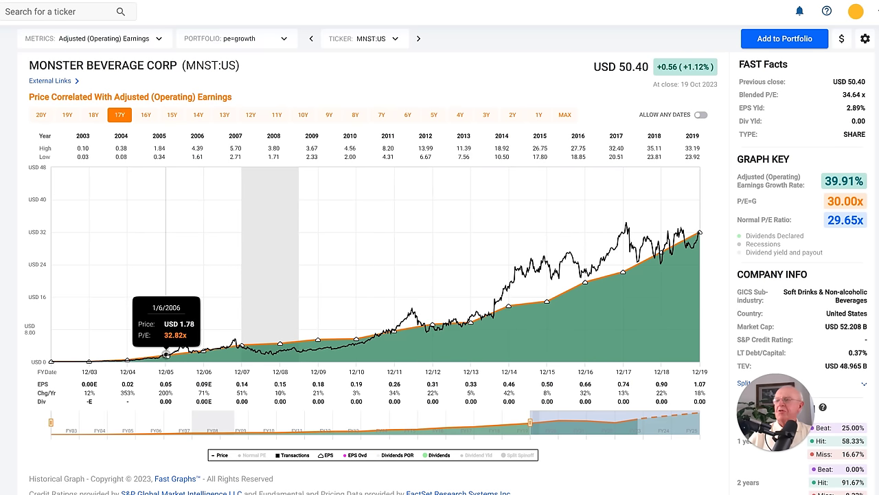
{"action": "left_click", "coordinate": [164, 355]}
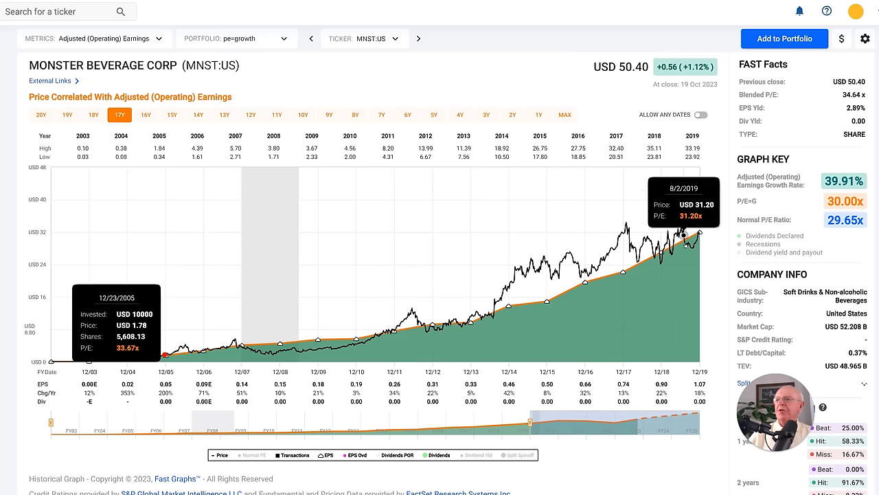
{"action": "left_click", "coordinate": [683, 235]}
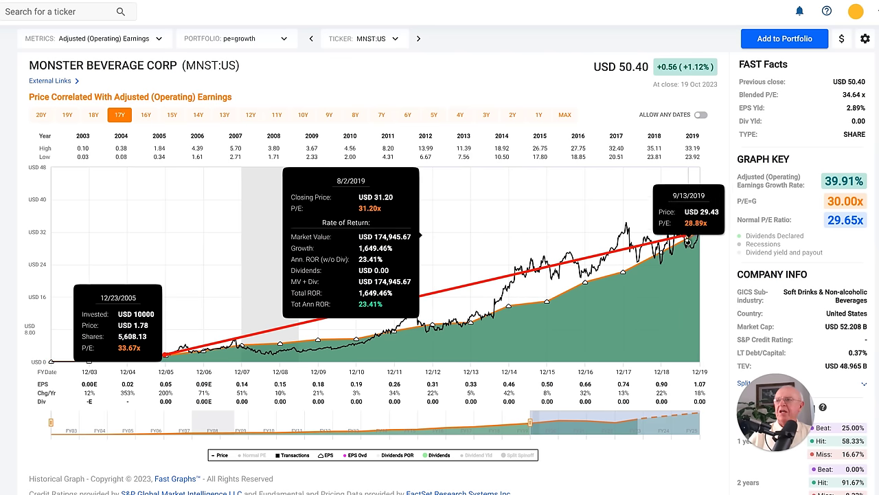
{"action": "left_click", "coordinate": [684, 240]}
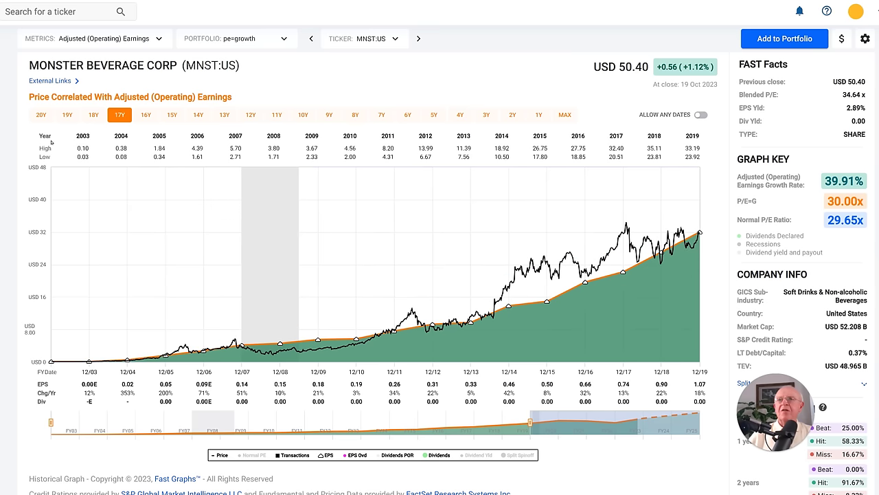
- On a 16-year view, measure 12/23/2005 to 12/27/2019, then shorten to 11 years
{"action": "left_click", "coordinate": [145, 115]}
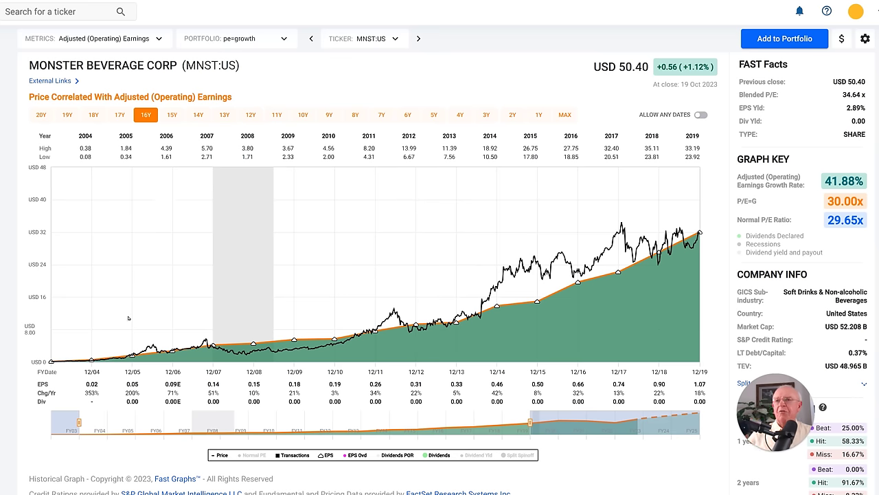
{"action": "mouse_move", "coordinate": [132, 354]}
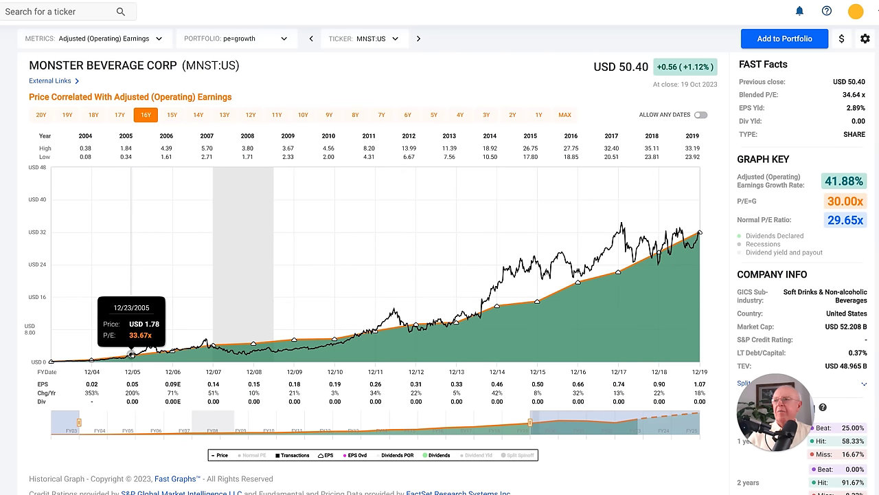
{"action": "left_click", "coordinate": [132, 354]}
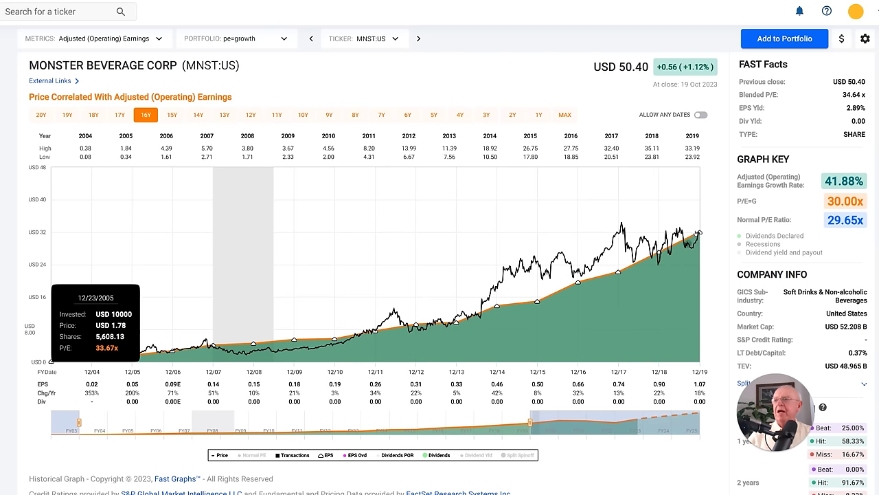
{"action": "left_click", "coordinate": [700, 233]}
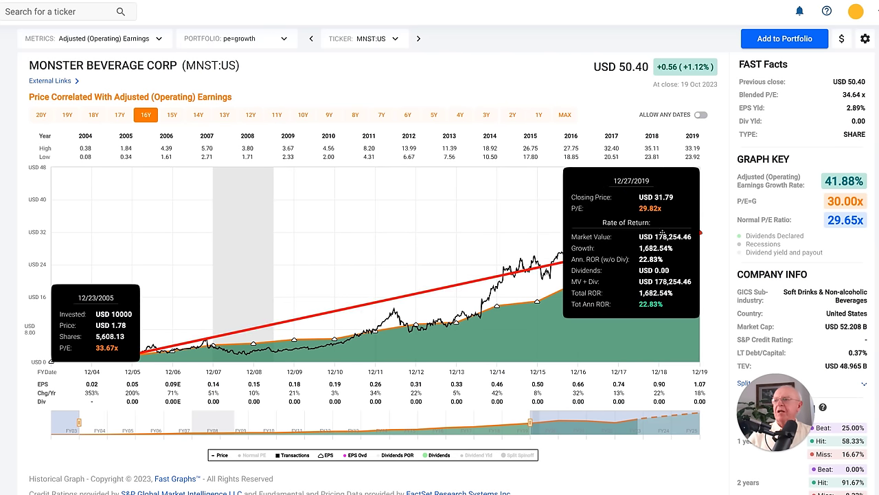
{"action": "left_click_drag", "start_coordinate": [663, 233], "coordinate": [393, 234]}
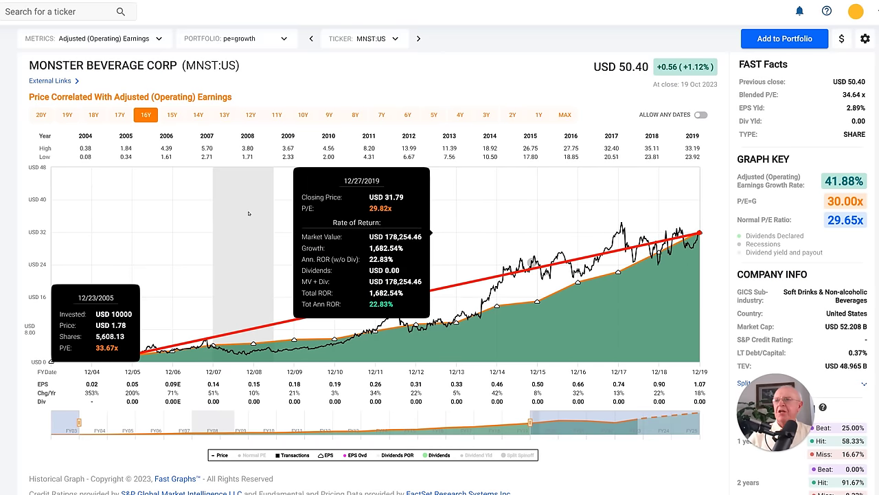
{"action": "left_click", "coordinate": [276, 115]}
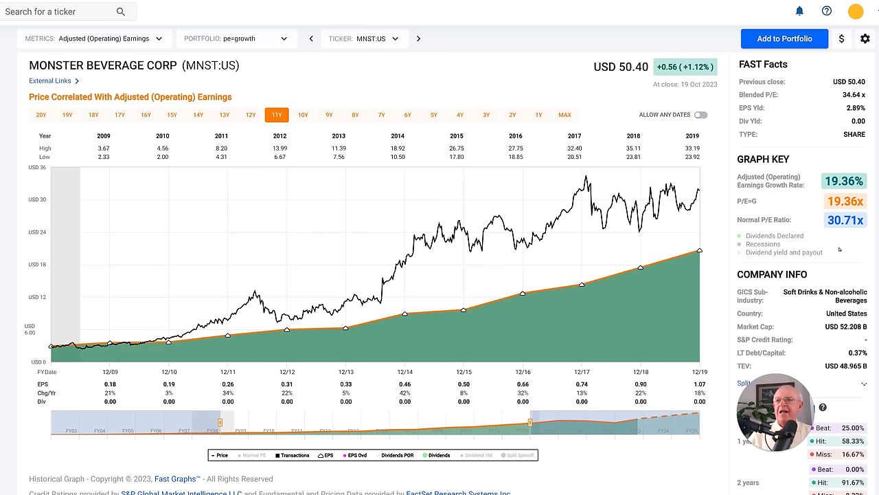
- Shift the window to 2015–2025, show MAX history, then open Ingredion's quick view from holdings
{"action": "mouse_move", "coordinate": [845, 220]}
{"action": "left_click_drag", "start_coordinate": [532, 413], "coordinate": [685, 404]}
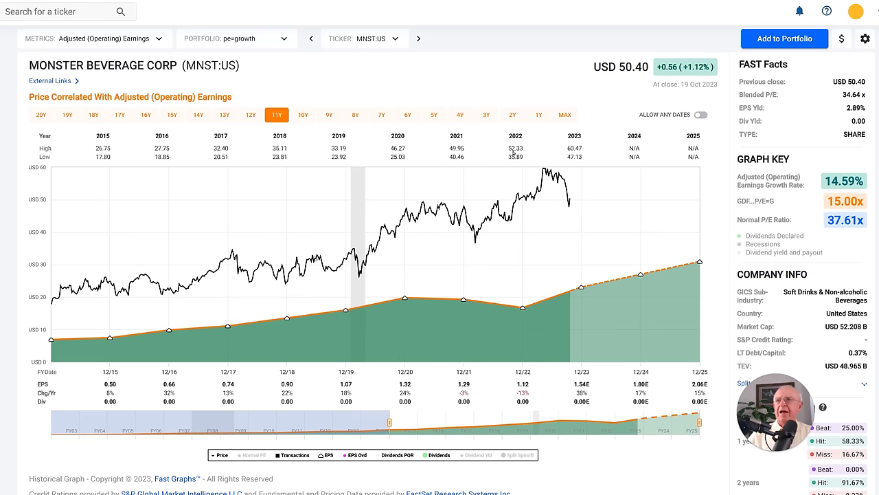
{"action": "left_click", "coordinate": [564, 116]}
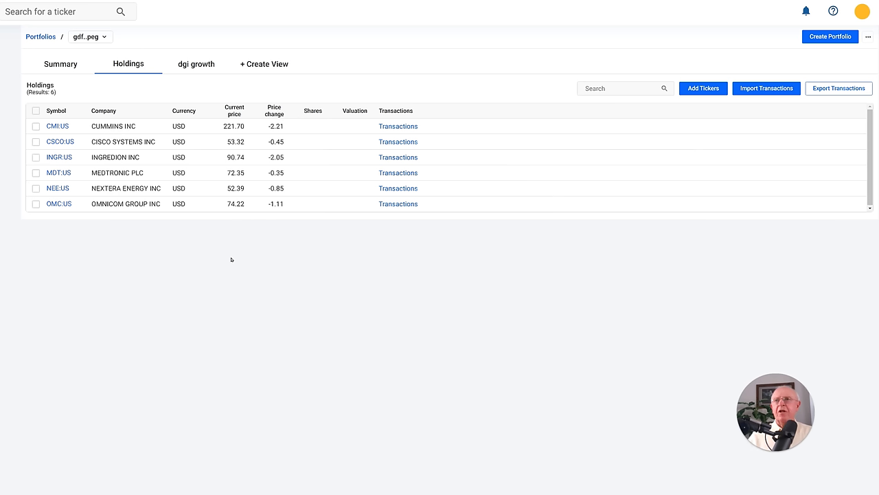
{"action": "left_click", "coordinate": [83, 159]}
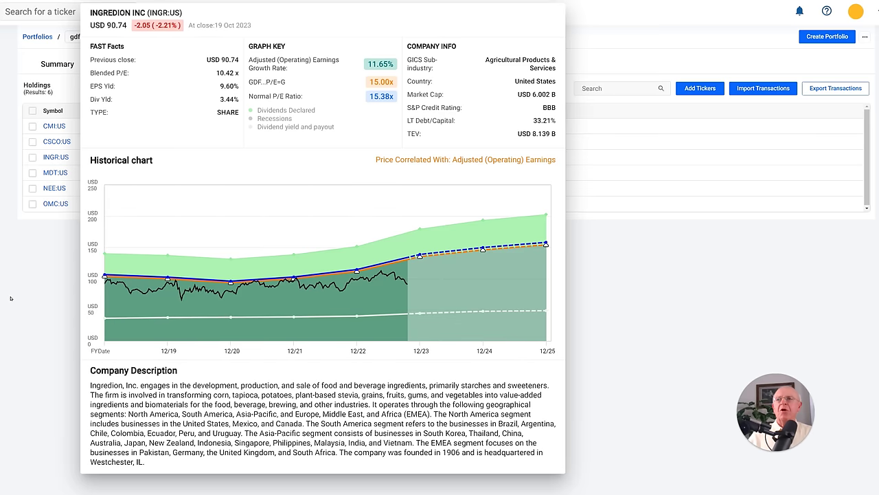
- Close the Ingredion quick view and open a 20-year chart of Cummins
{"action": "left_click", "coordinate": [24, 173]}
{"action": "left_click", "coordinate": [55, 127]}
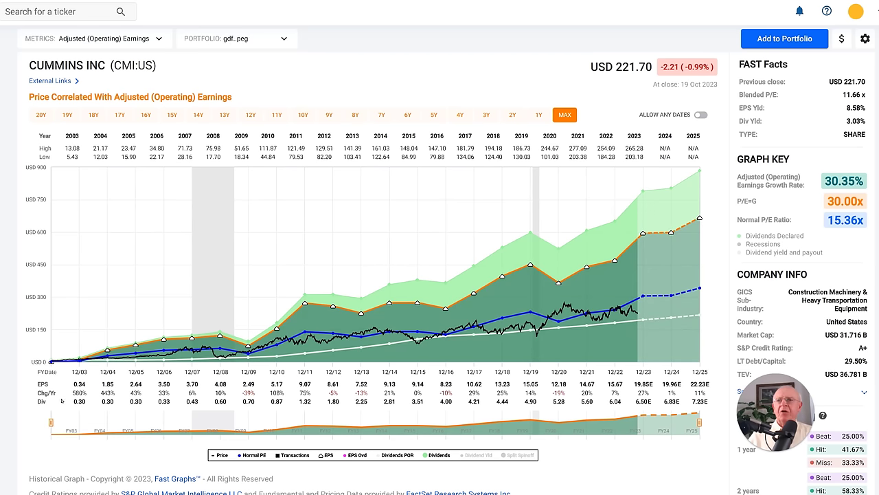
{"action": "left_click", "coordinate": [42, 115]}
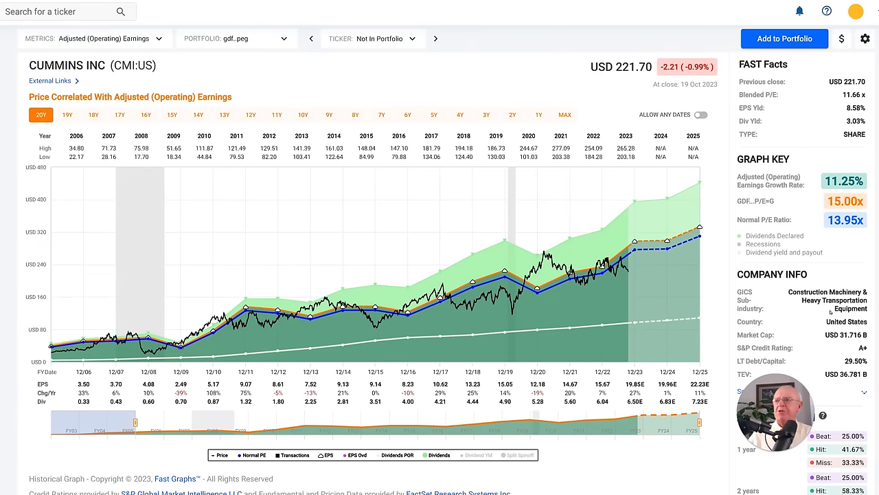
{"action": "mouse_move", "coordinate": [829, 321]}
{"action": "mouse_move", "coordinate": [868, 208]}
{"action": "mouse_move", "coordinate": [836, 206]}
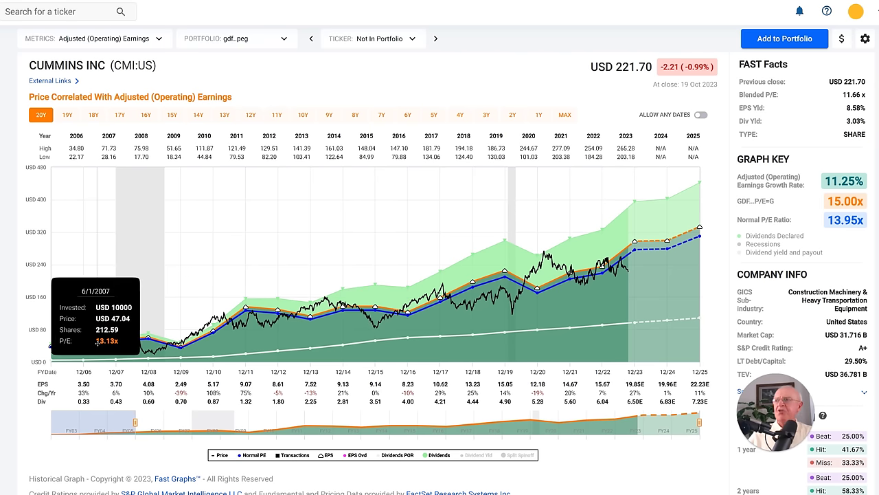
- Measure Cummins' 6/1/2007 to 7/21/2023 return, center its summary box, then advance to Cisco
{"action": "left_click", "coordinate": [97, 341]}
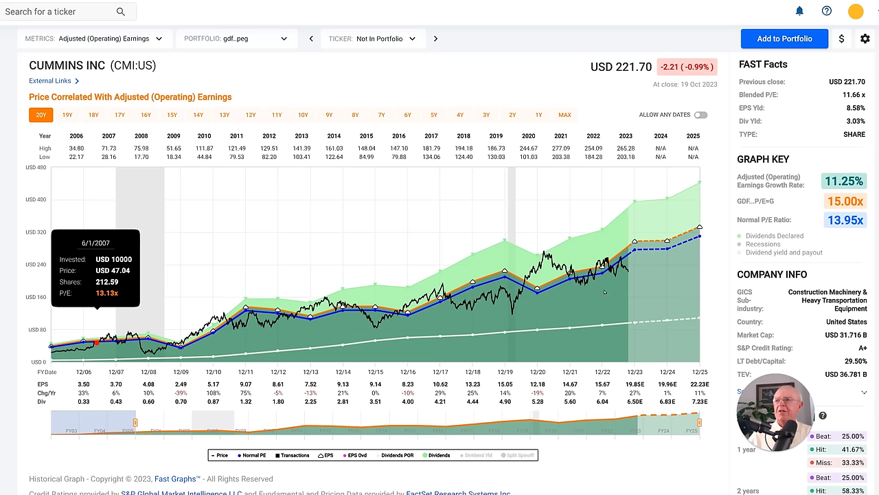
{"action": "left_click", "coordinate": [621, 261]}
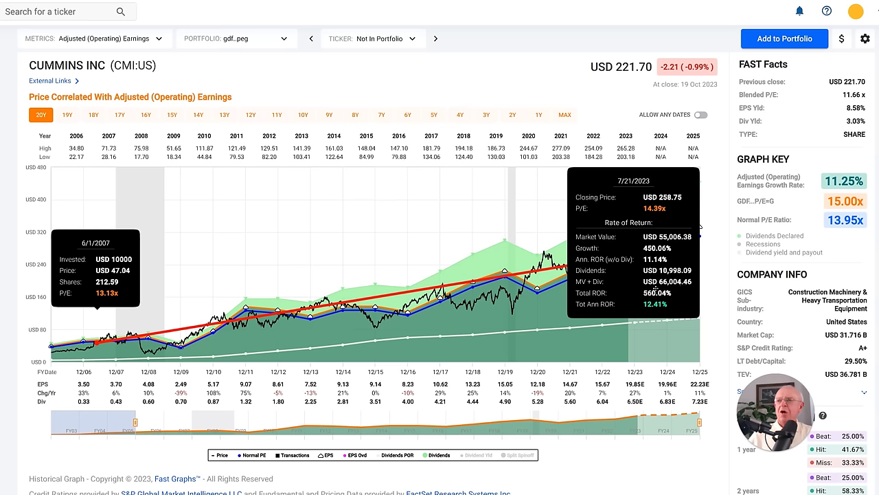
{"action": "left_click_drag", "start_coordinate": [655, 306], "coordinate": [309, 270]}
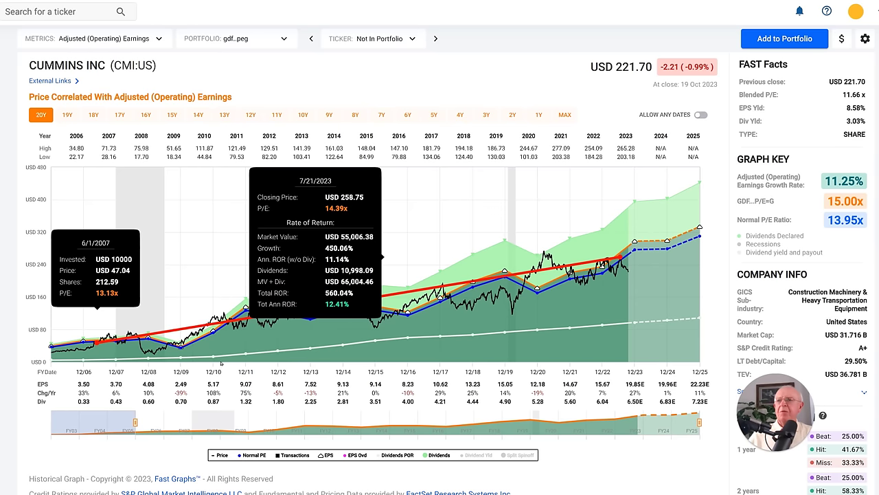
{"action": "mouse_move", "coordinate": [219, 356]}
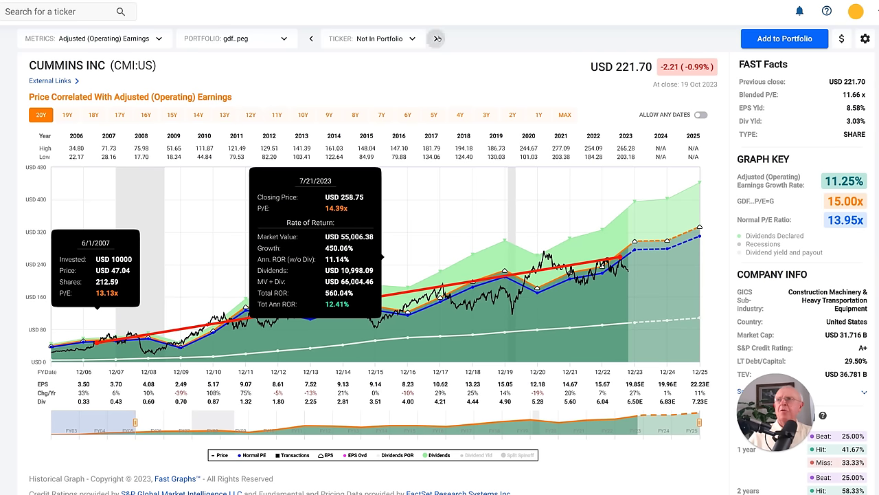
{"action": "left_click", "coordinate": [436, 38]}
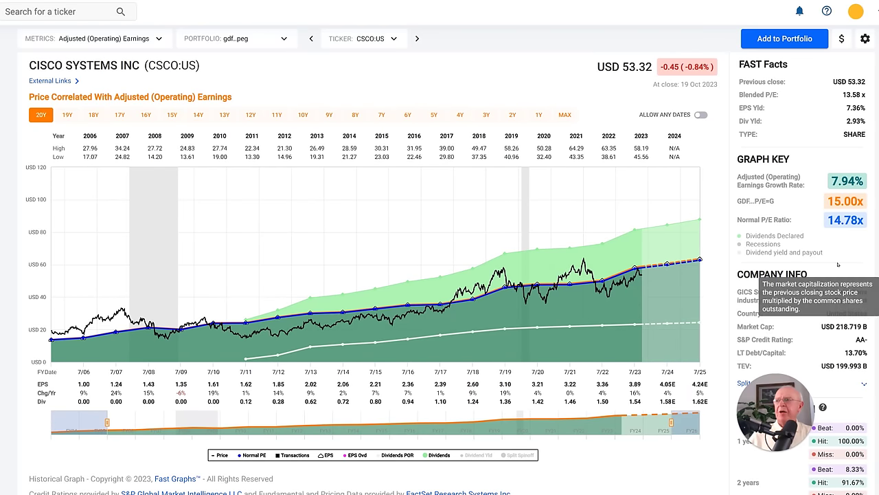
- Measure Cisco's 7/17/2009 to 9/8/2023 return, clear it, then load NEE and hide its price line
{"action": "mouse_move", "coordinate": [855, 242]}
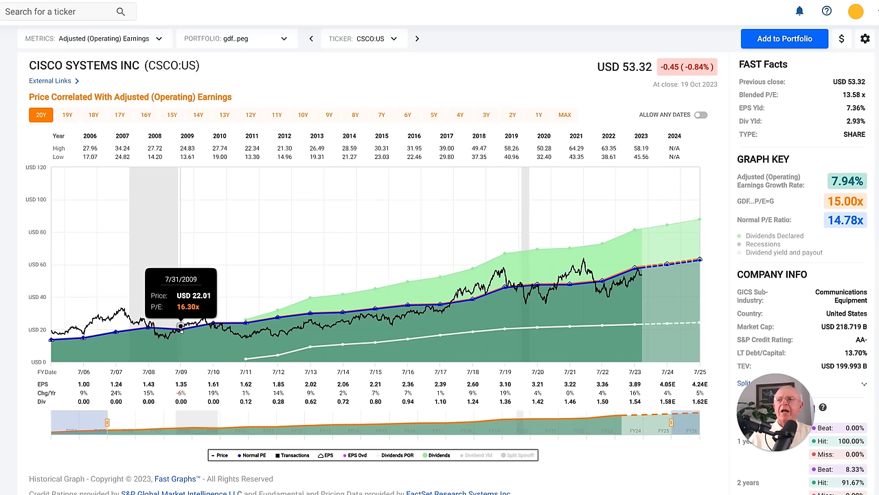
{"action": "left_click", "coordinate": [180, 327]}
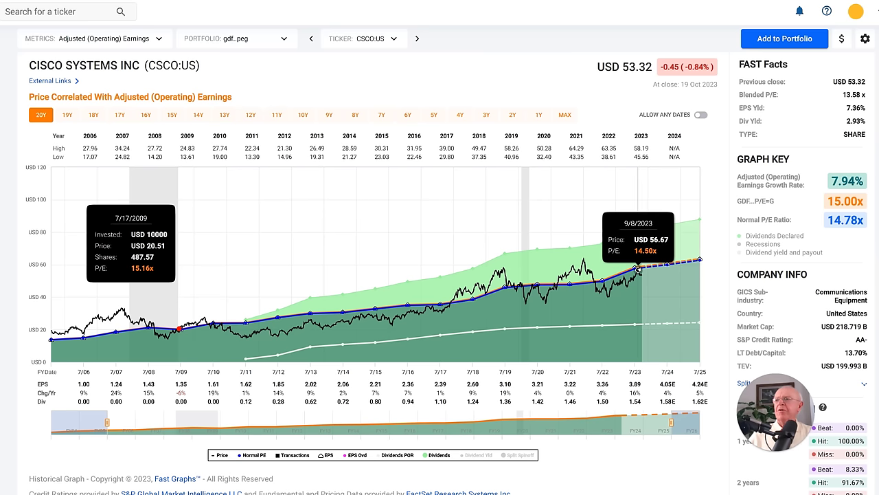
{"action": "left_click", "coordinate": [638, 266]}
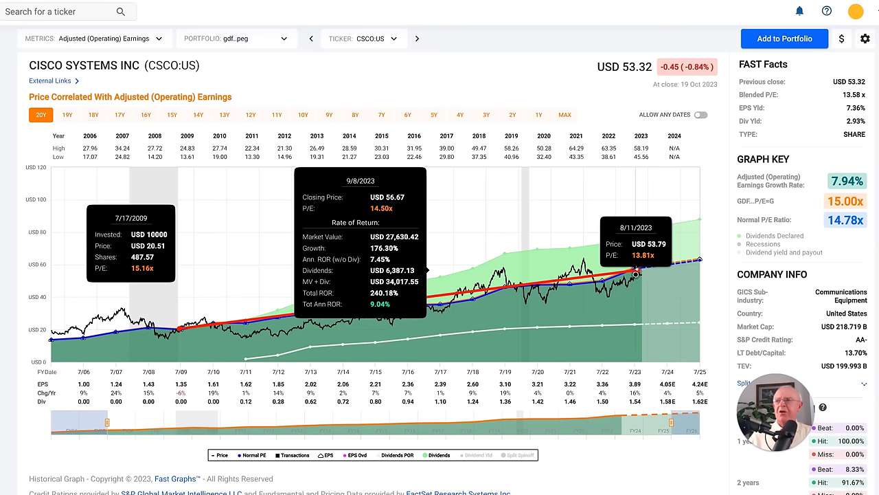
{"action": "left_click", "coordinate": [608, 271]}
{"action": "left_click", "coordinate": [417, 38]}
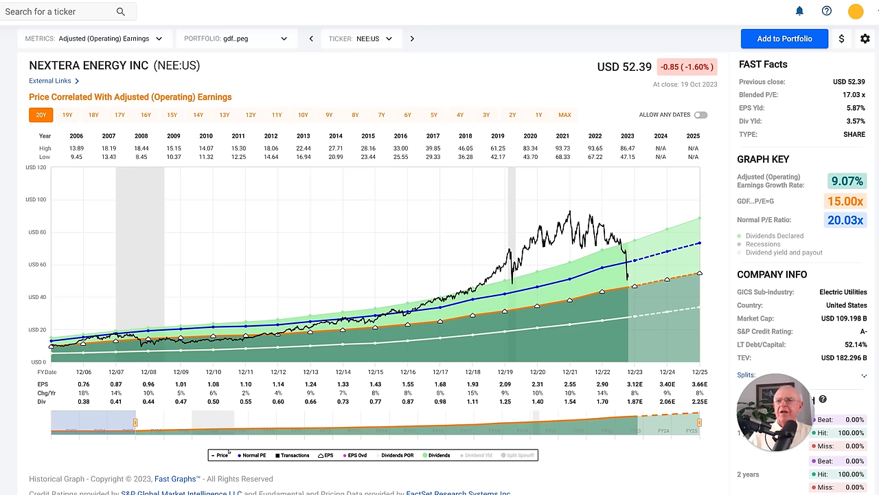
{"action": "left_click", "coordinate": [221, 454]}
- Hide the Normal P/E line and narrow NextEra's chart from 19 to 14 years (2012–2025)
{"action": "left_click", "coordinate": [253, 455]}
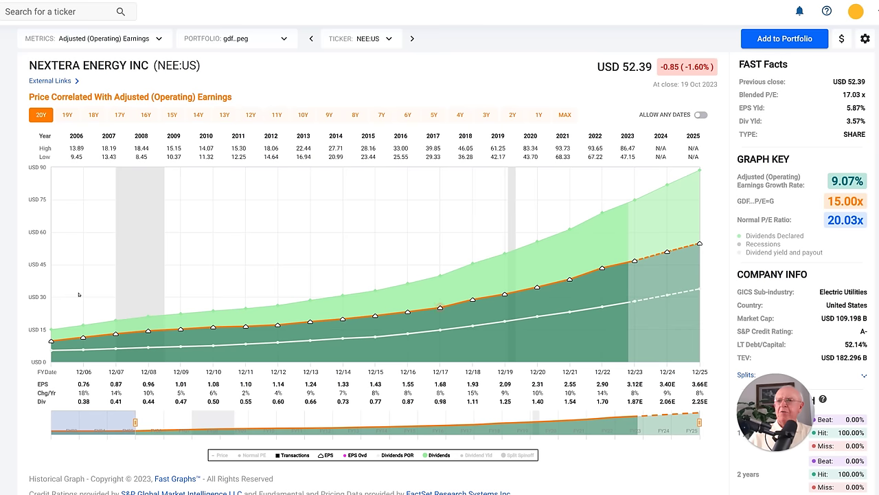
{"action": "mouse_move", "coordinate": [51, 342]}
{"action": "mouse_move", "coordinate": [699, 244]}
{"action": "left_click", "coordinate": [67, 115]}
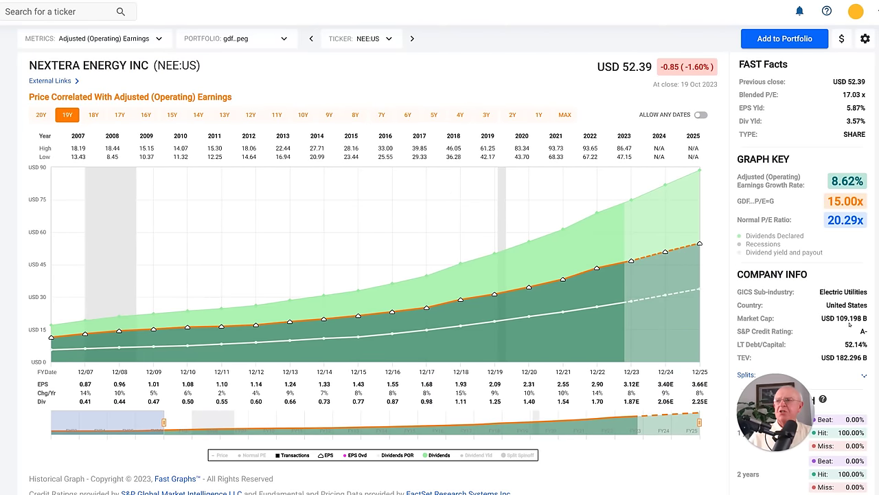
{"action": "mouse_move", "coordinate": [858, 215]}
{"action": "left_click", "coordinate": [198, 115]}
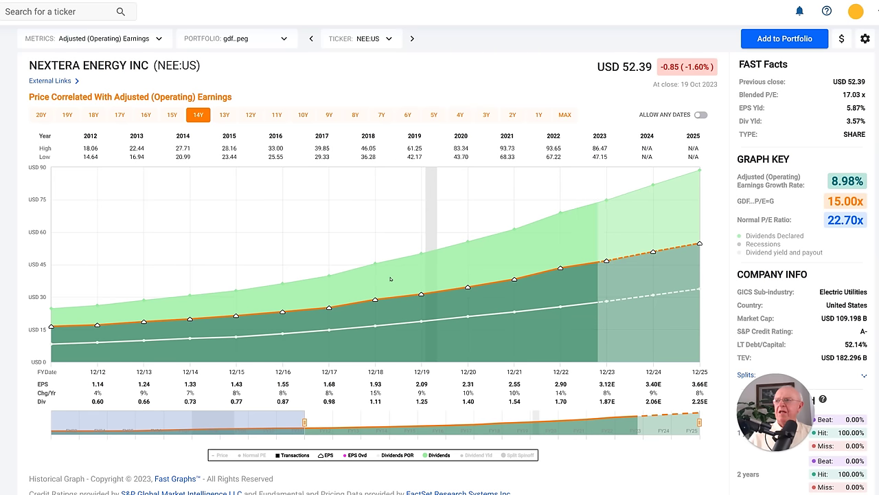
- Show the price line and measure NextEra's 1/13/2012–10/19/2023 return of 13.48% a year
{"action": "left_click", "coordinate": [219, 455]}
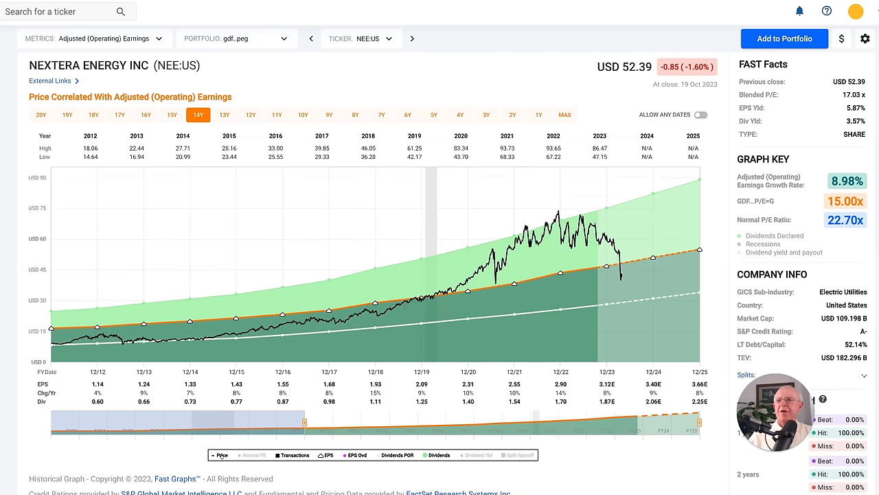
{"action": "left_click", "coordinate": [52, 336]}
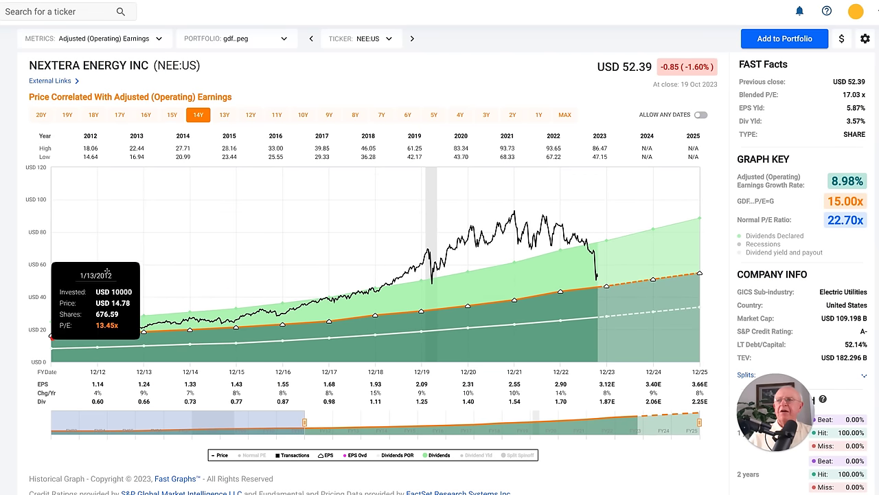
{"action": "left_click", "coordinate": [599, 282]}
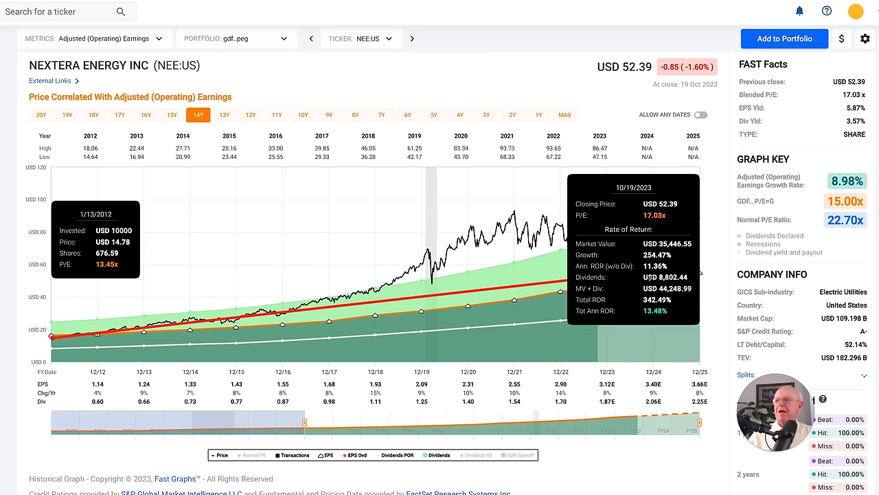
{"action": "left_click_drag", "start_coordinate": [576, 286], "coordinate": [392, 275]}
- Set a 10-year range and move on to Omnicom Group (OMC)
{"action": "mouse_move", "coordinate": [827, 191]}
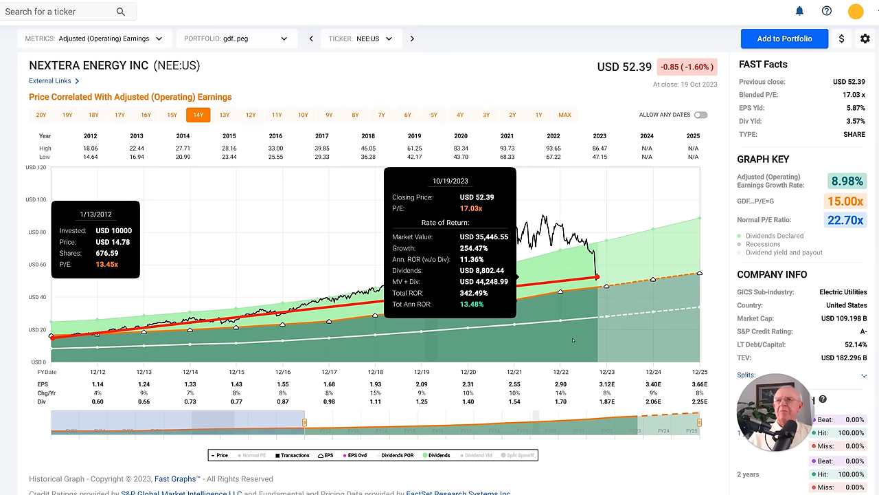
{"action": "left_click", "coordinate": [303, 115]}
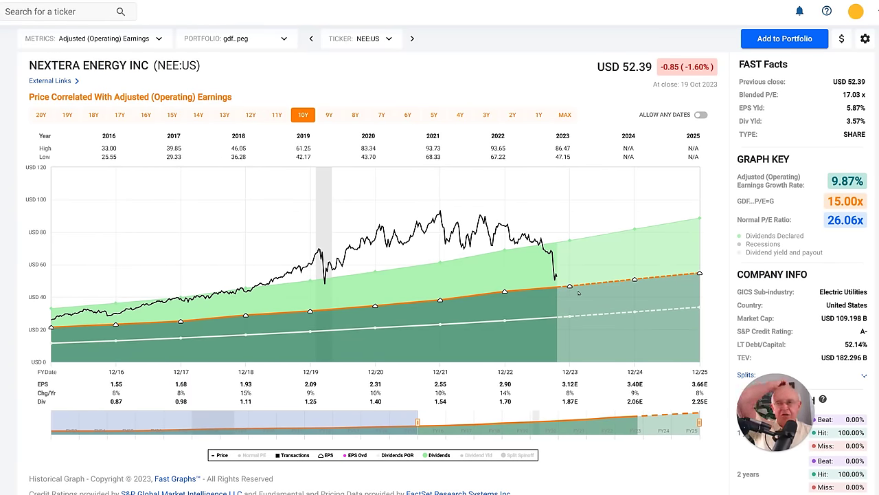
{"action": "left_click", "coordinate": [413, 39]}
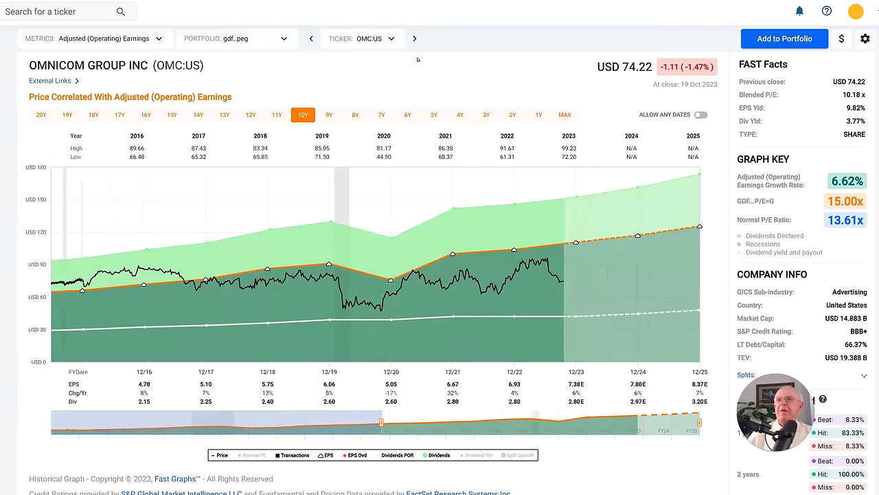
- Show Omnicom's full history with Normal P/E, narrow to 14 years, and start a return at 3/16/2012
{"action": "left_click", "coordinate": [564, 115]}
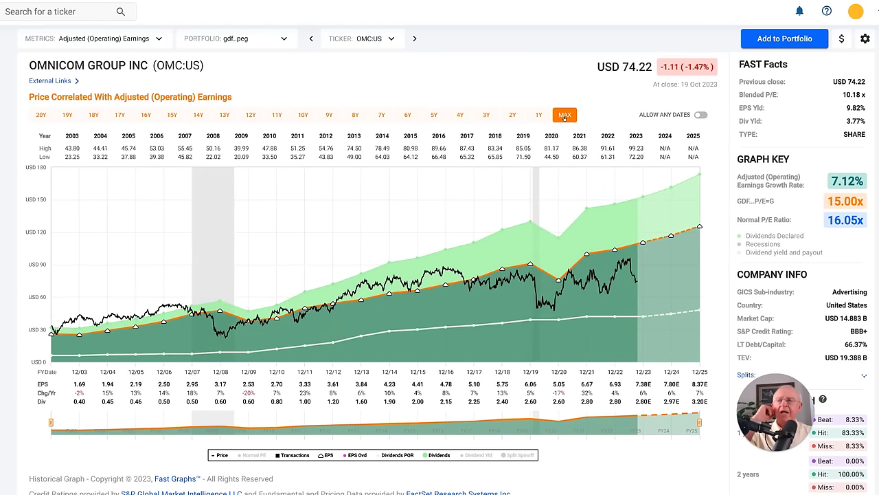
{"action": "left_click", "coordinate": [254, 454]}
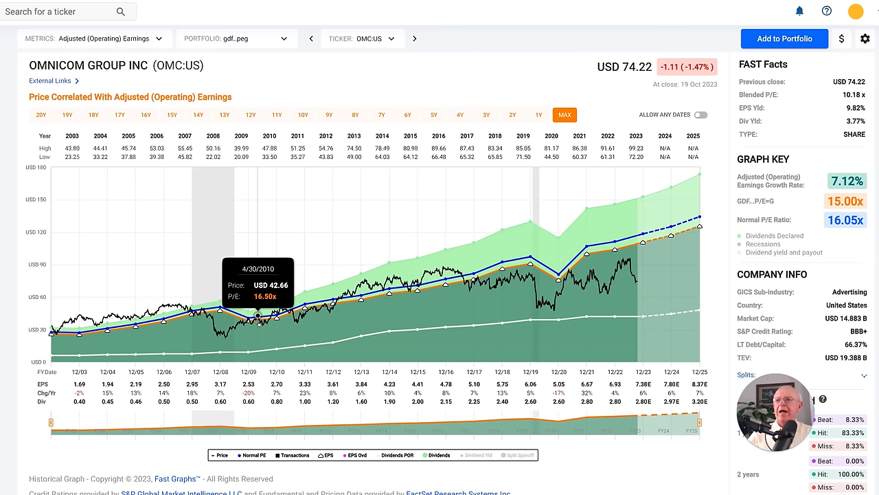
{"action": "left_click", "coordinate": [258, 316]}
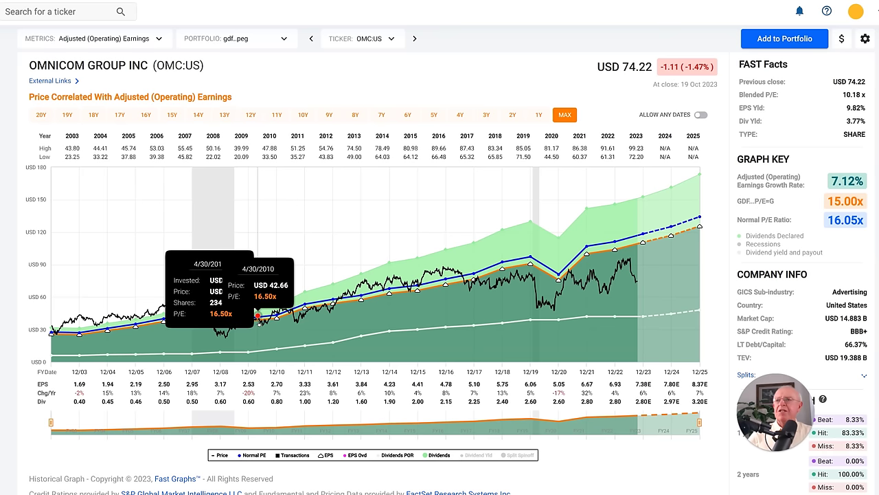
{"action": "left_click", "coordinate": [198, 115]}
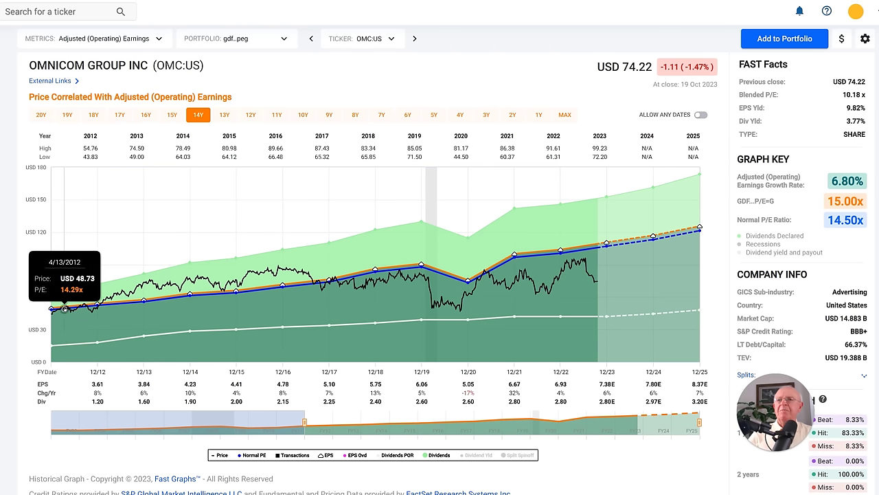
{"action": "left_click", "coordinate": [63, 309]}
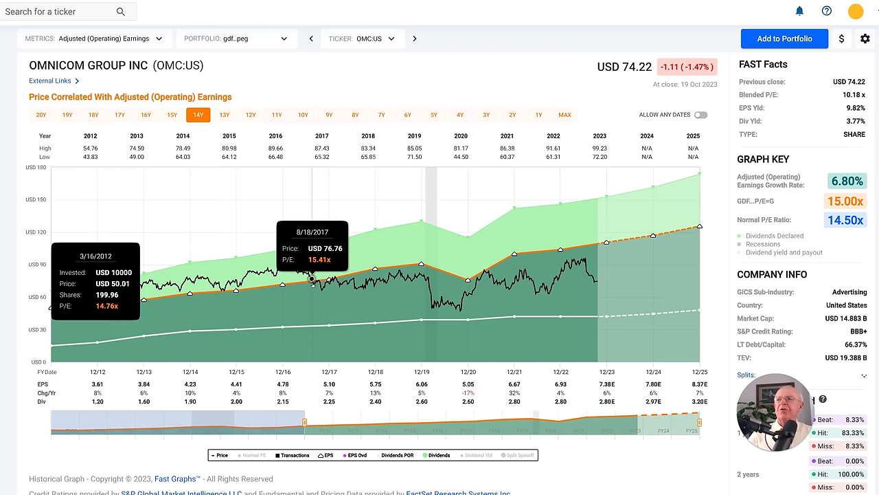
- Measure Omnicom's 3/16/2012–8/18/2017 return of 10.61% a year, then clear it
{"action": "left_click", "coordinate": [312, 282]}
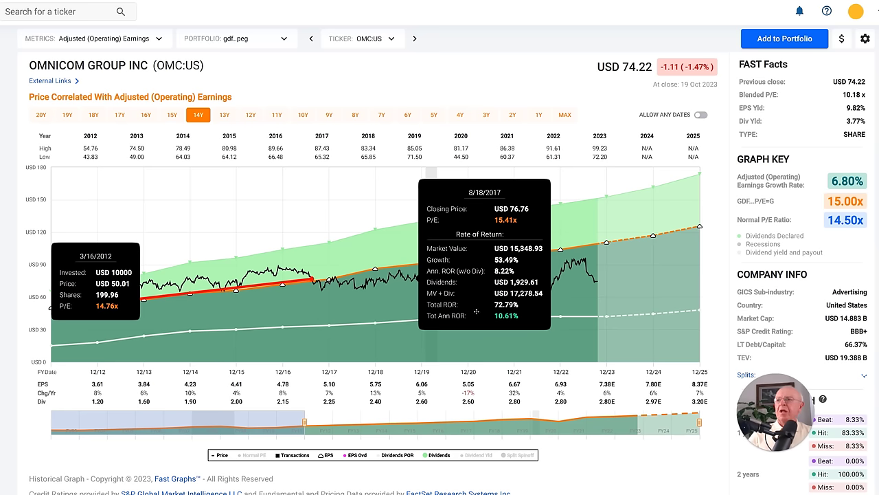
{"action": "left_click_drag", "start_coordinate": [476, 311], "coordinate": [340, 300]}
{"action": "left_click_drag", "start_coordinate": [124, 295], "coordinate": [121, 231]}
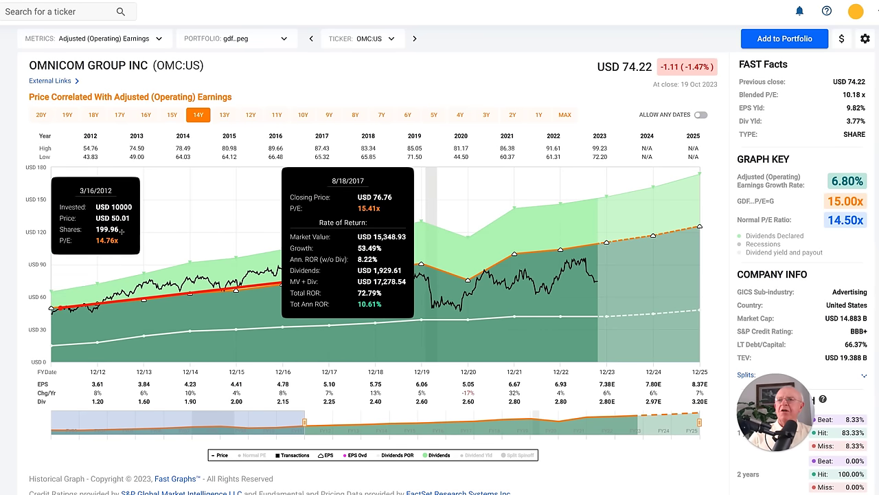
{"action": "left_click", "coordinate": [51, 314]}
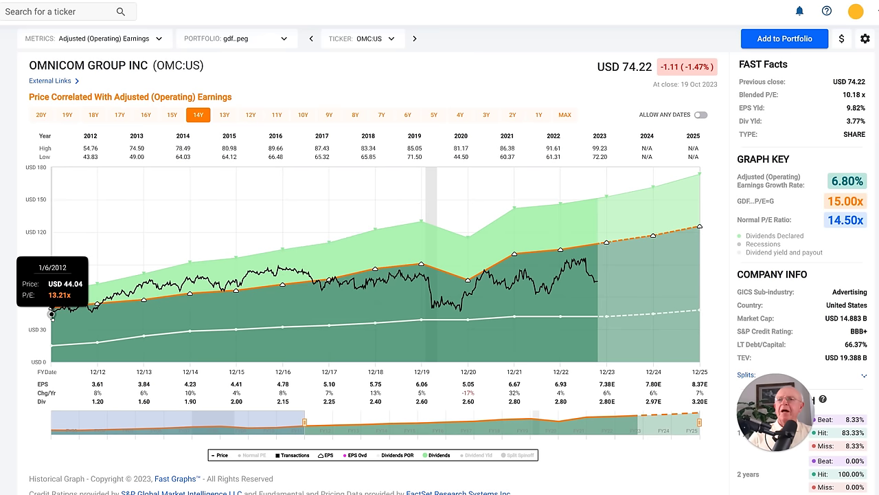
- Measure Omnicom's 1/6/2012–10/13/2023 return (129.22% total, 7.30% annualized), then clear it
{"action": "left_click", "coordinate": [51, 314]}
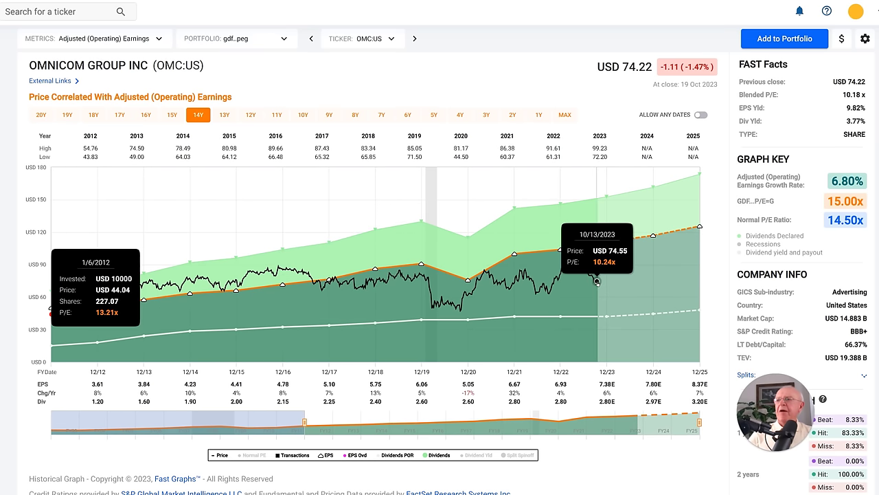
{"action": "left_click", "coordinate": [597, 280]}
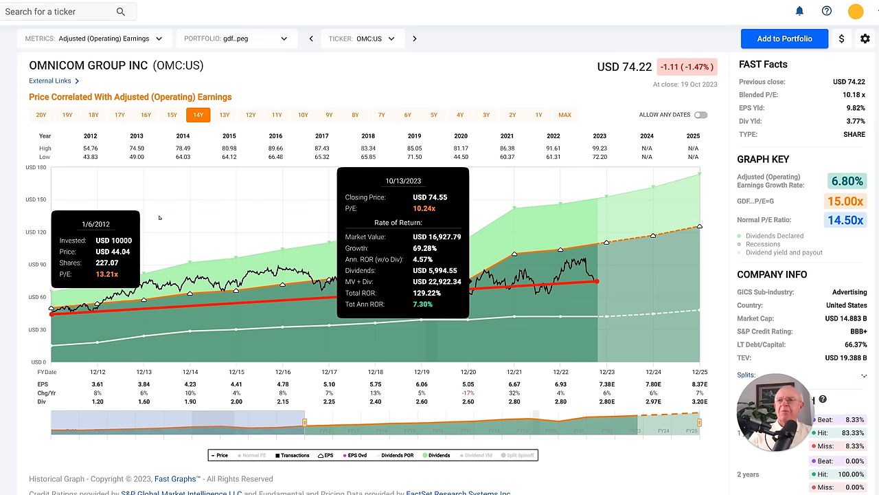
{"action": "mouse_move", "coordinate": [55, 313]}
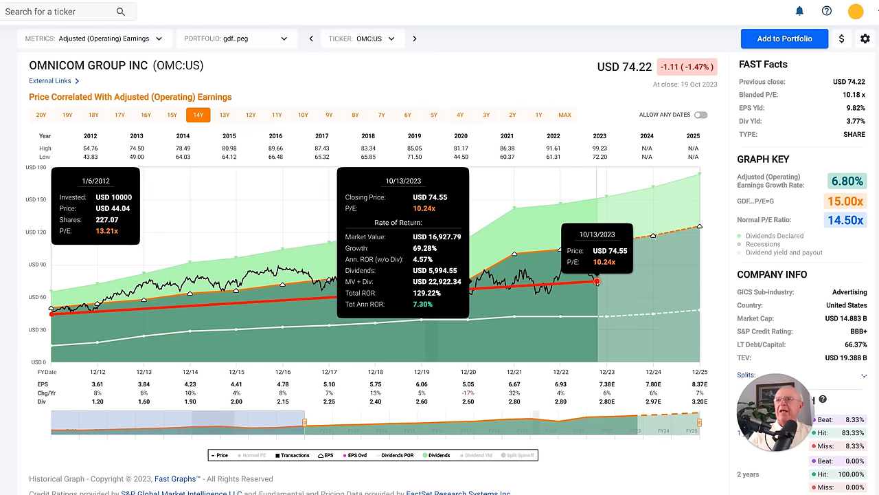
{"action": "left_click", "coordinate": [597, 281]}
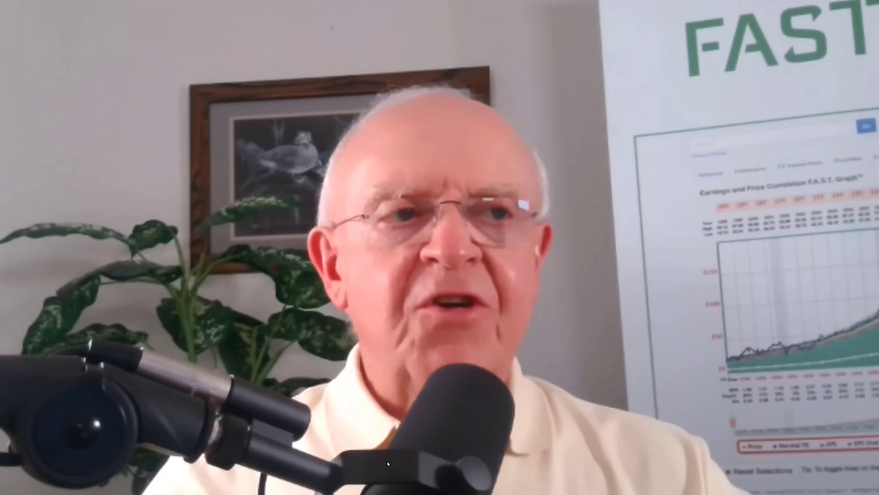